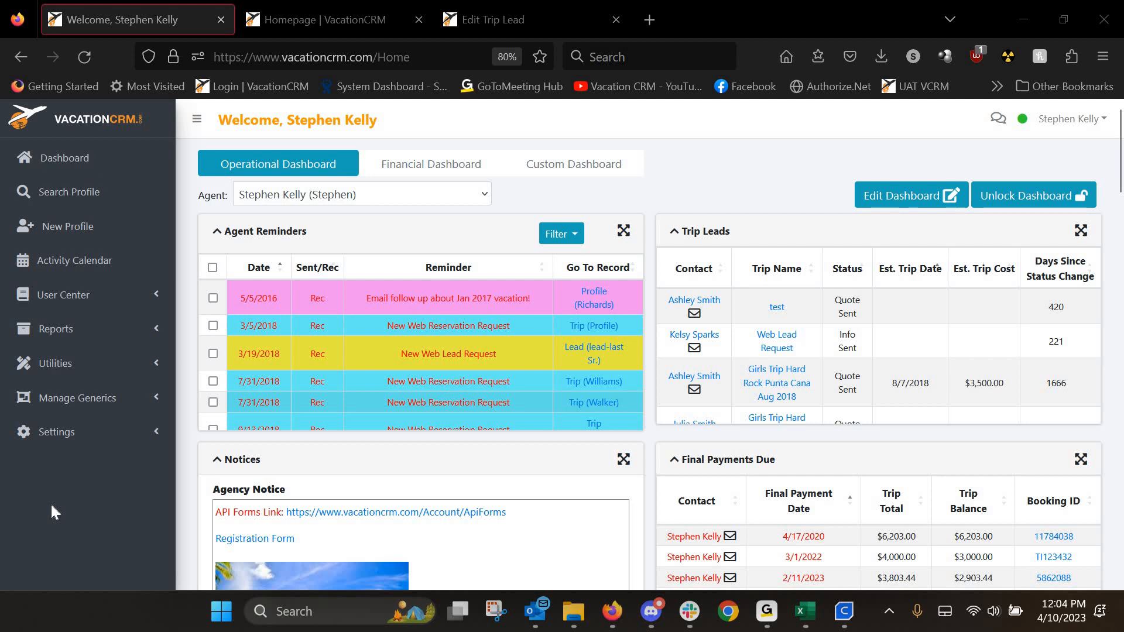
Step: Open the Company Settings page from the system settings in a new tab and switch to it
{"action": "left_click", "coordinate": [68, 438]}
{"action": "scroll", "coordinate": [88, 468], "scroll_direction": "down", "scroll_amount": 4}
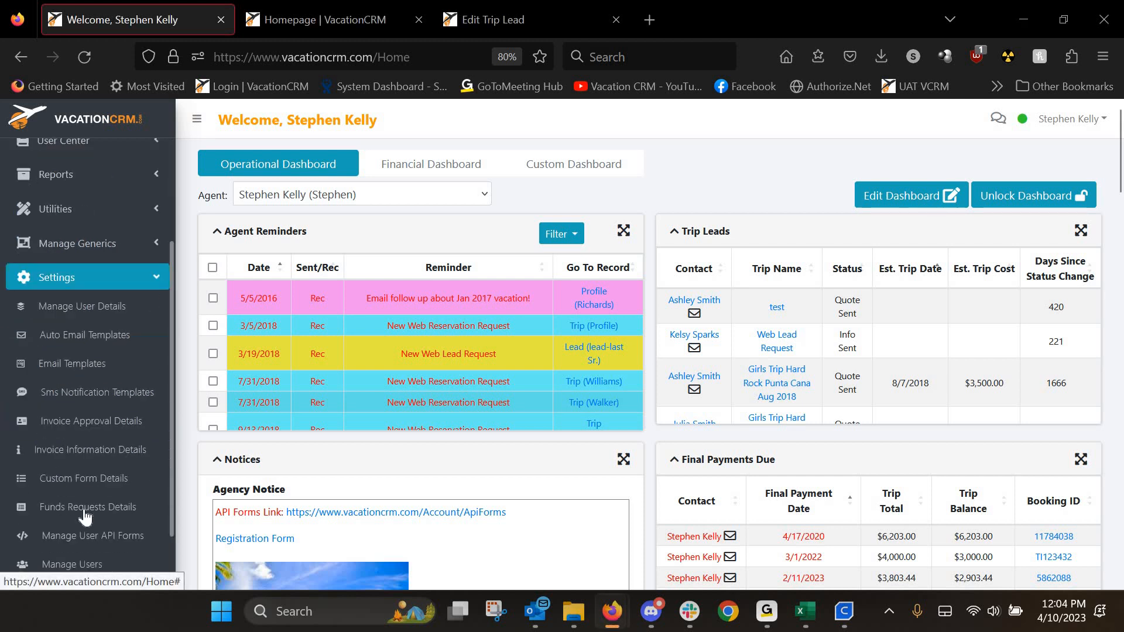
{"action": "left_click", "coordinate": [73, 553]}
{"action": "scroll", "coordinate": [73, 498], "scroll_direction": "down", "scroll_amount": 4}
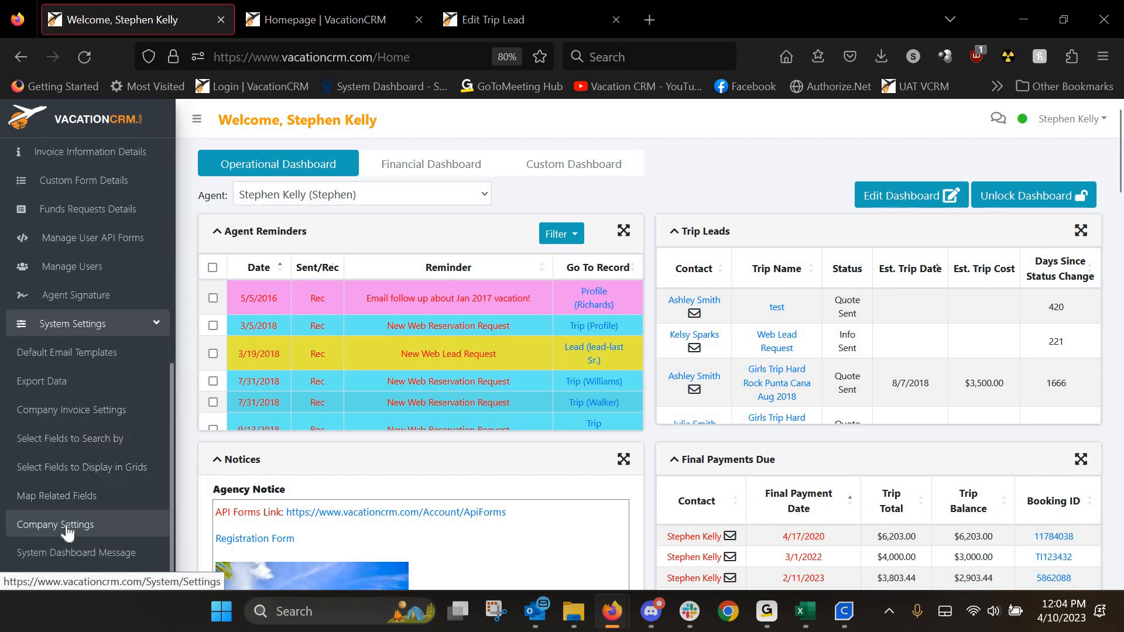
{"action": "middle_click", "coordinate": [68, 527]}
{"action": "left_click", "coordinate": [299, 26]}
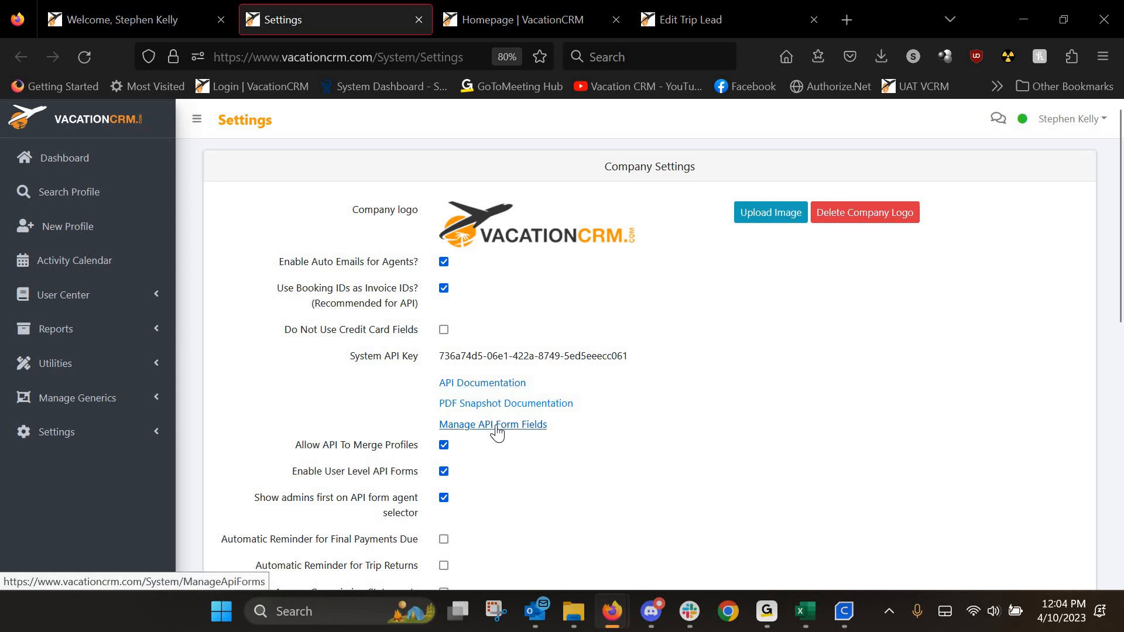
Step: Examine the contact and trip information fields of the Trip Leads form on the public API forms page
{"action": "left_click", "coordinate": [505, 26]}
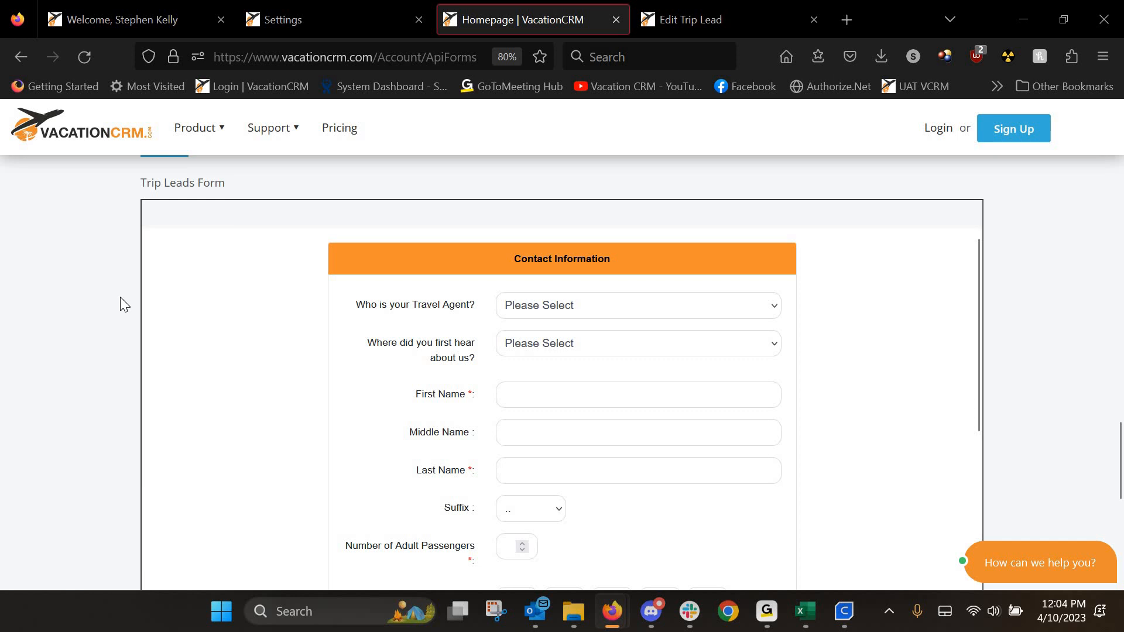
{"action": "scroll", "coordinate": [121, 302], "scroll_direction": "down", "scroll_amount": 5}
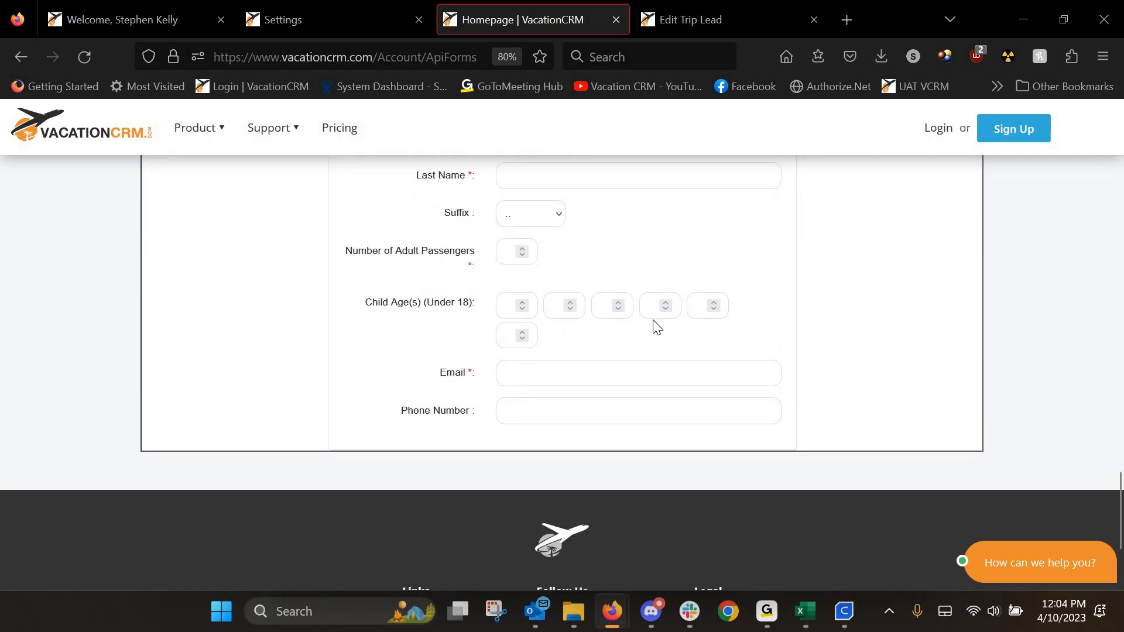
{"action": "scroll", "coordinate": [861, 317], "scroll_direction": "down", "scroll_amount": 3}
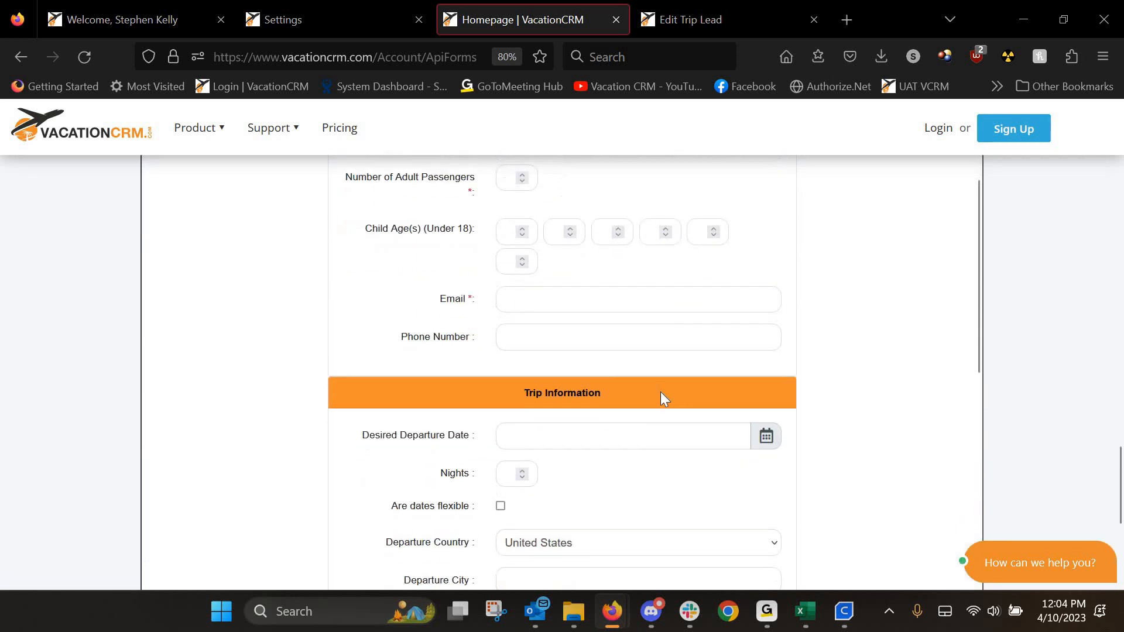
{"action": "scroll", "coordinate": [634, 417], "scroll_direction": "down", "scroll_amount": 5}
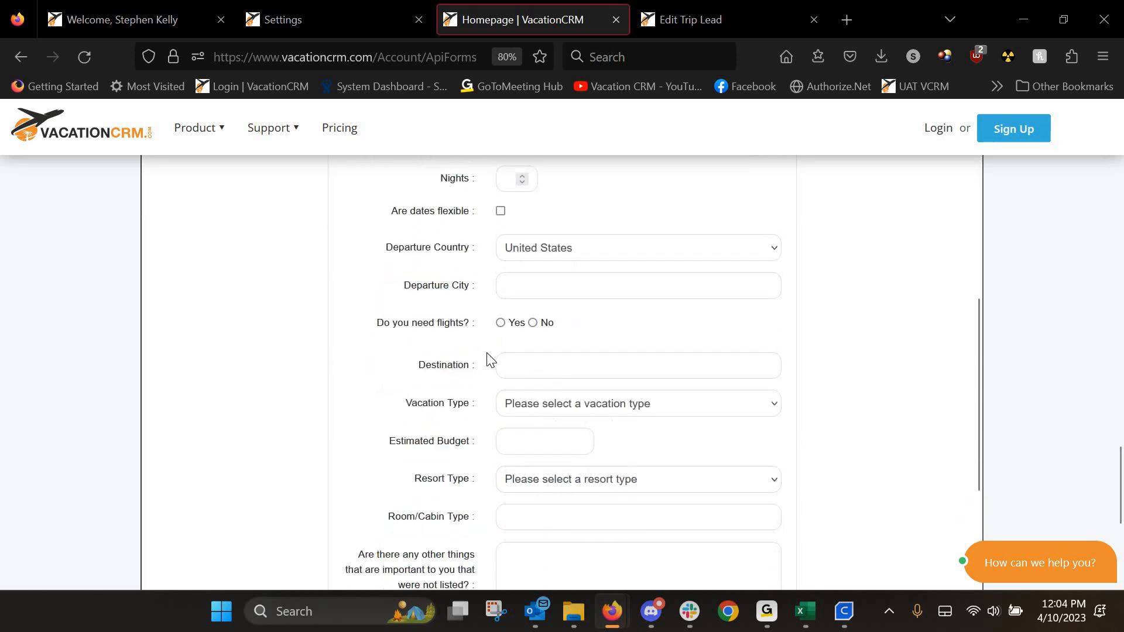
{"action": "scroll", "coordinate": [432, 385], "scroll_direction": "down", "scroll_amount": 1}
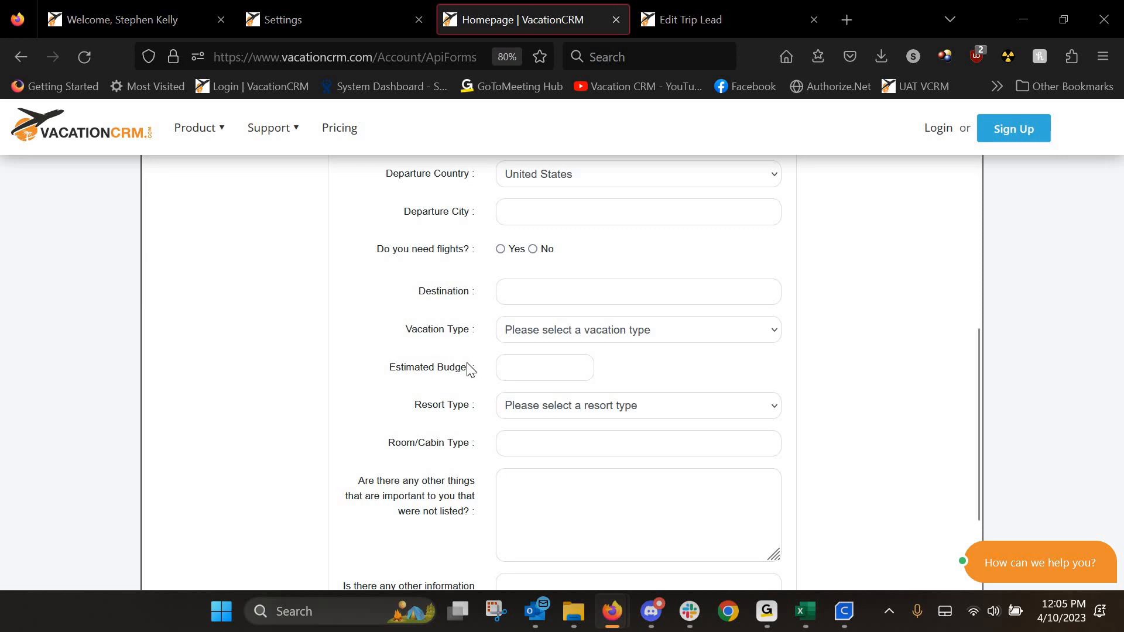
{"action": "scroll", "coordinate": [486, 327], "scroll_direction": "up", "scroll_amount": 3}
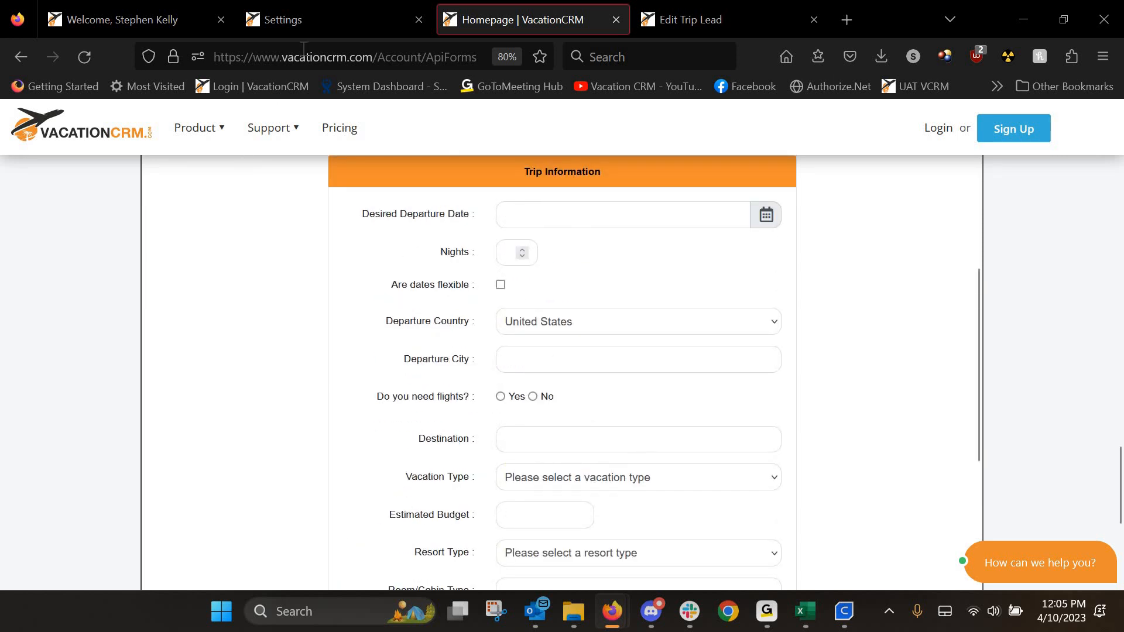
Step: Return to the company settings and open the Manage API Form Fields page
{"action": "left_click", "coordinate": [317, 22]}
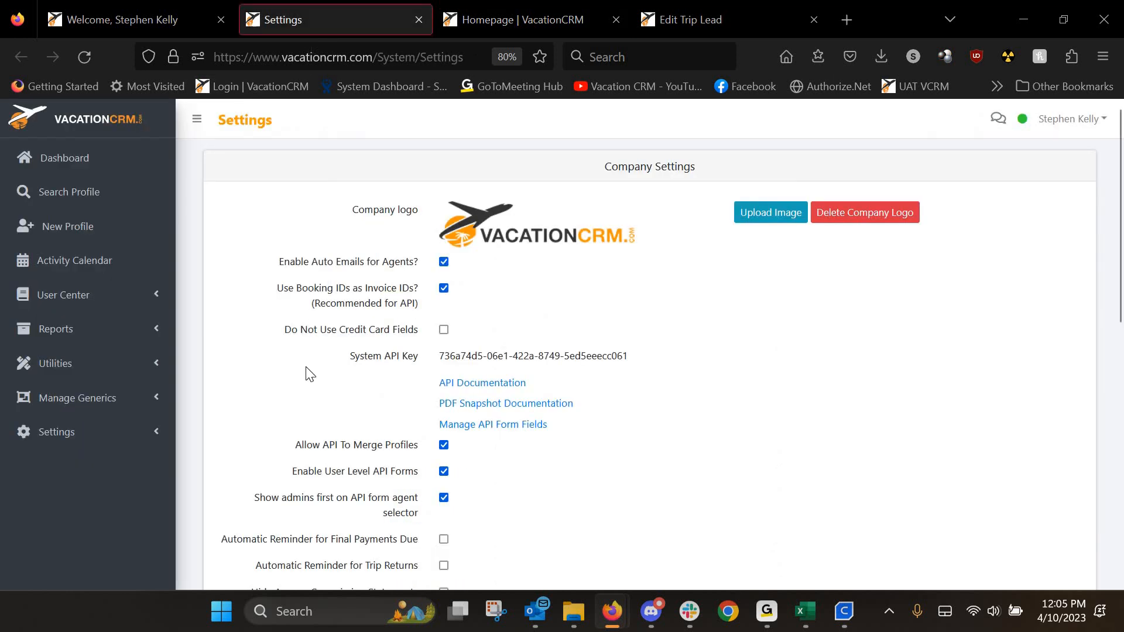
{"action": "left_click", "coordinate": [513, 429]}
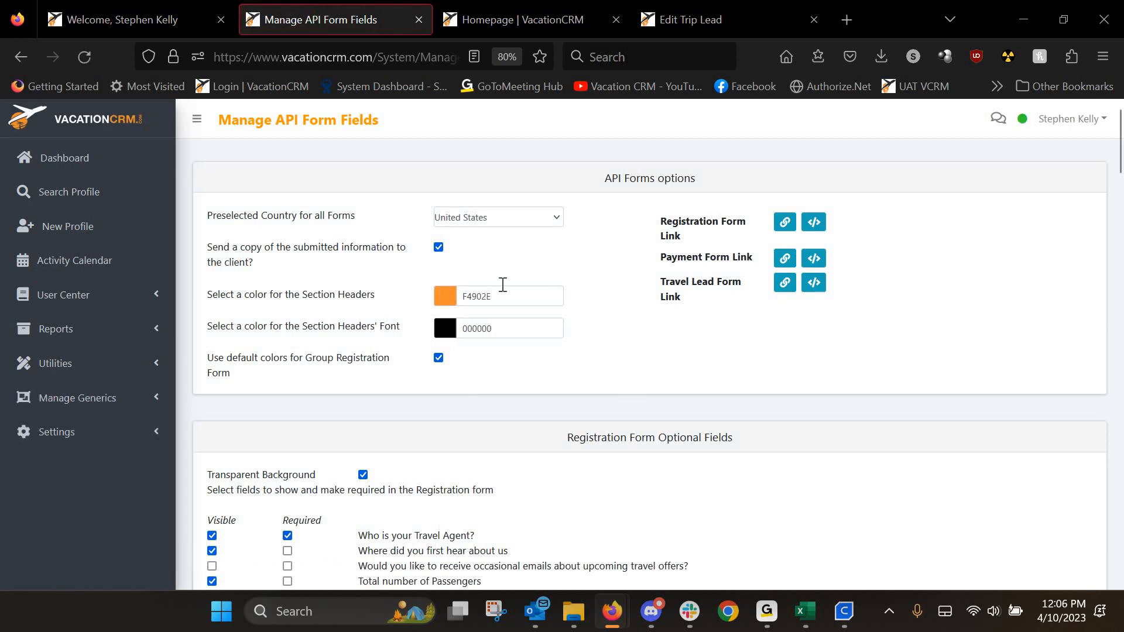
{"action": "left_click", "coordinate": [12, 57]}
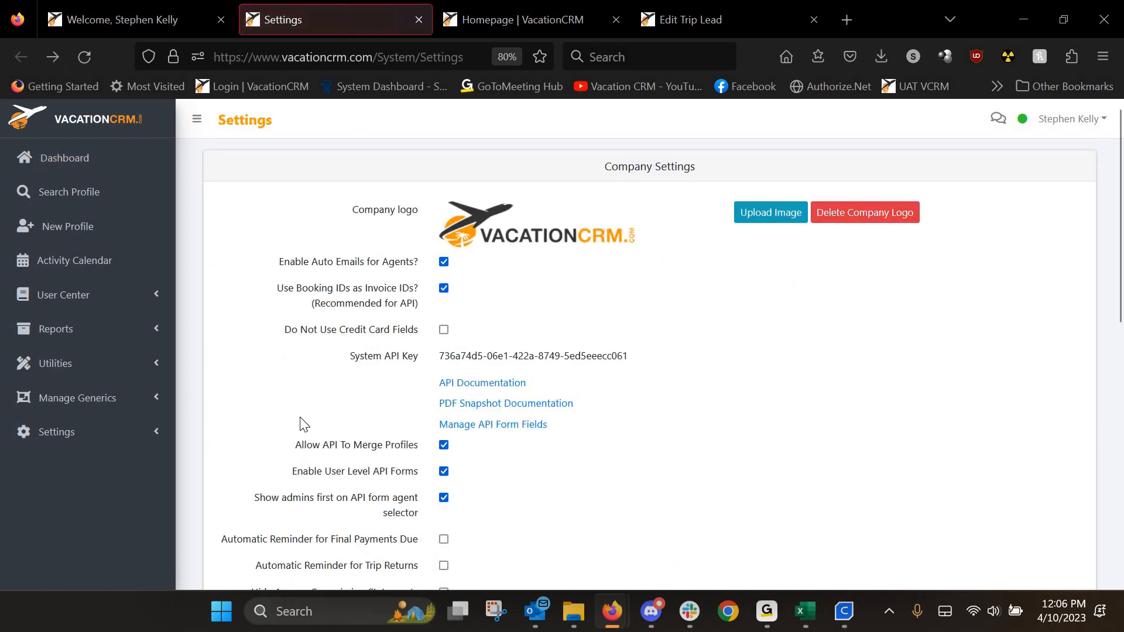
{"action": "left_click", "coordinate": [54, 56]}
{"action": "mouse_move", "coordinate": [785, 228]}
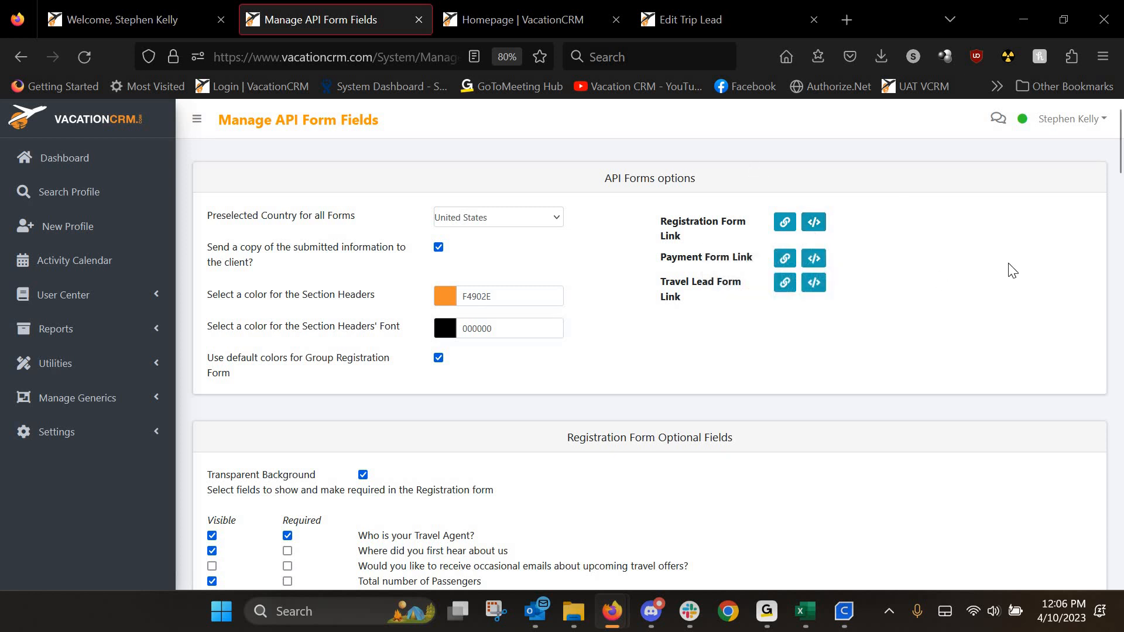
Step: Review the registration, payment and trip lead form options through to the user-defined trip lead field mapping, comparing with the live form
{"action": "scroll", "coordinate": [988, 267], "scroll_direction": "down", "scroll_amount": 3}
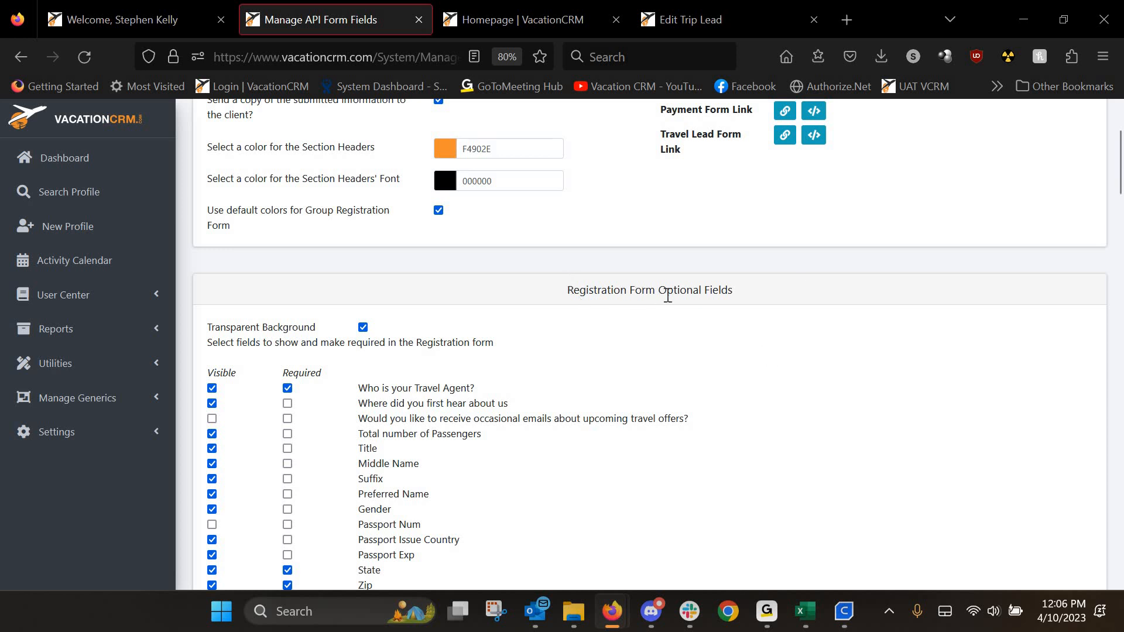
{"action": "scroll", "coordinate": [673, 309], "scroll_direction": "down", "scroll_amount": 15}
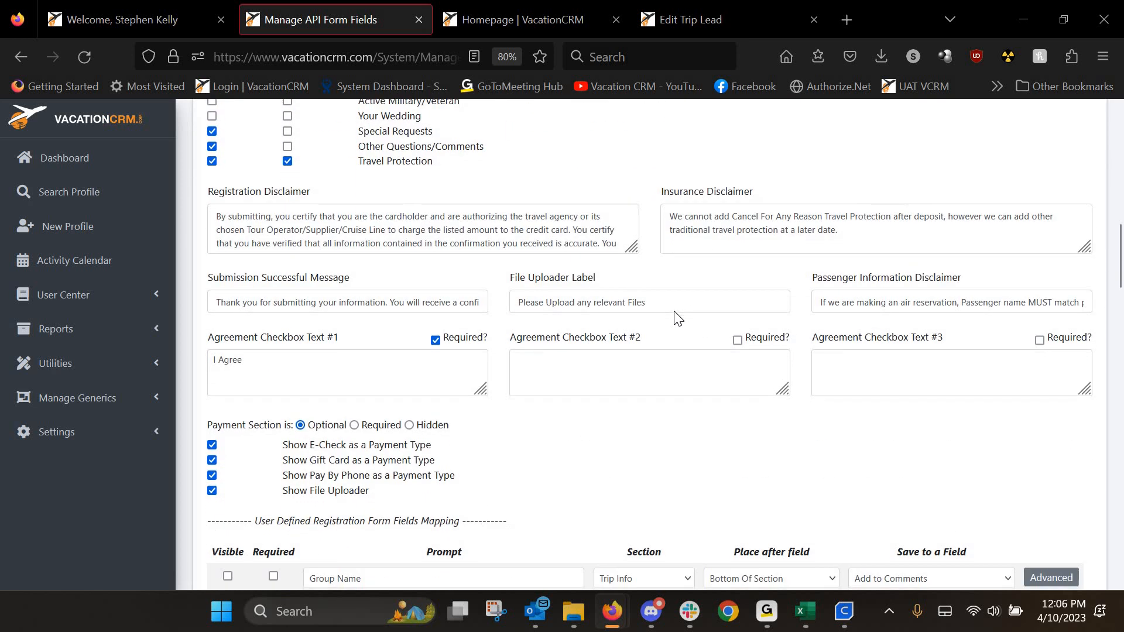
{"action": "scroll", "coordinate": [652, 328], "scroll_direction": "down", "scroll_amount": 15}
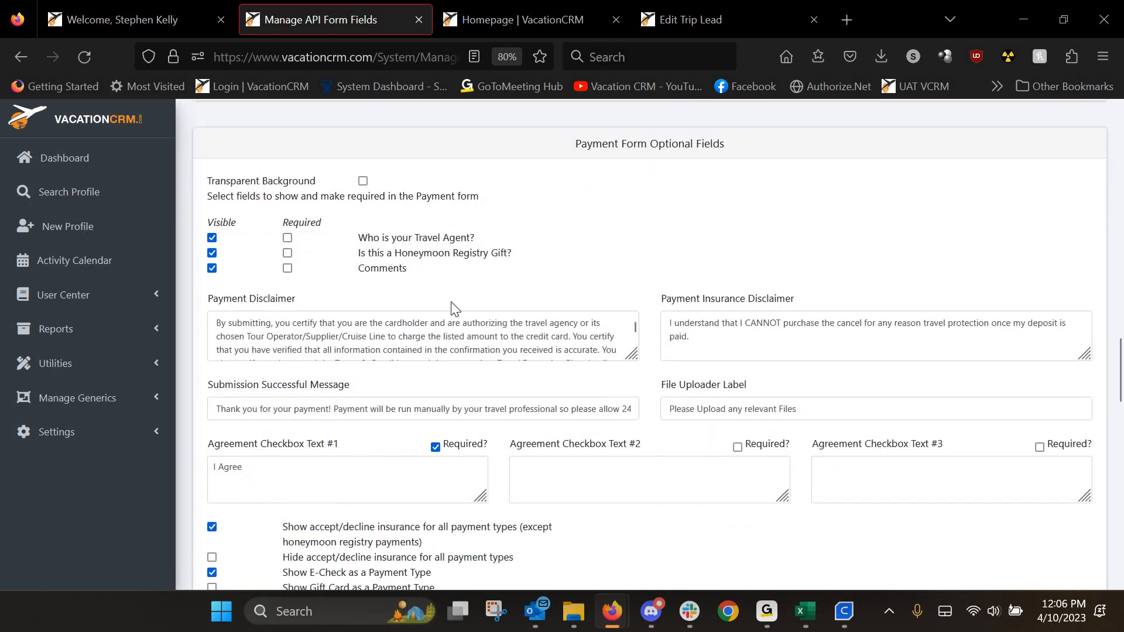
{"action": "scroll", "coordinate": [460, 316], "scroll_direction": "down", "scroll_amount": 8}
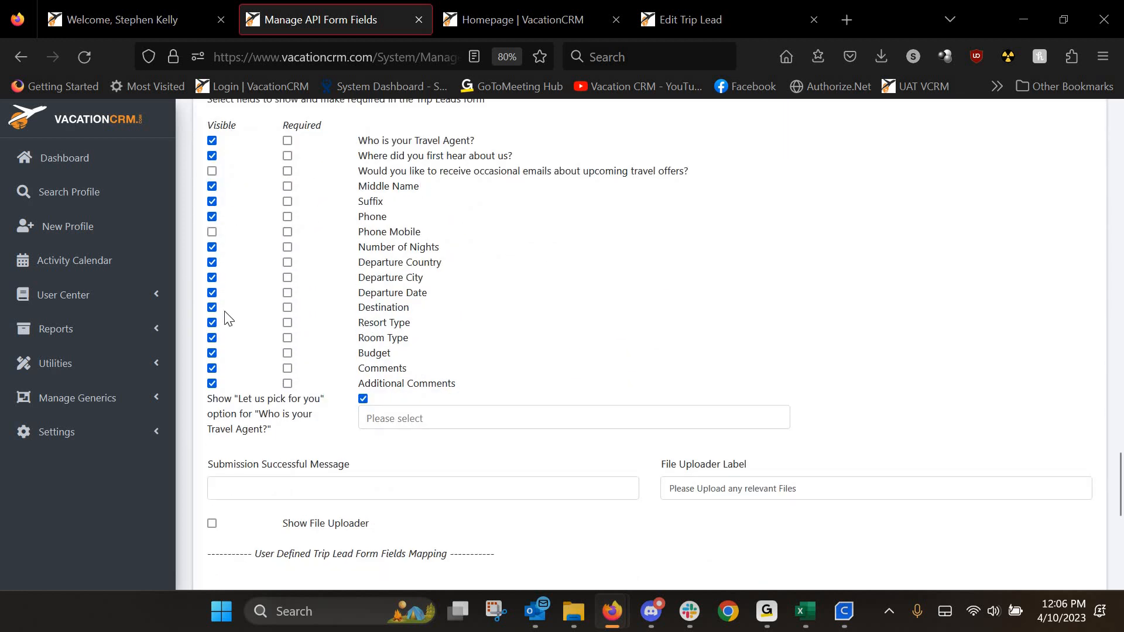
{"action": "left_click", "coordinate": [475, 23]}
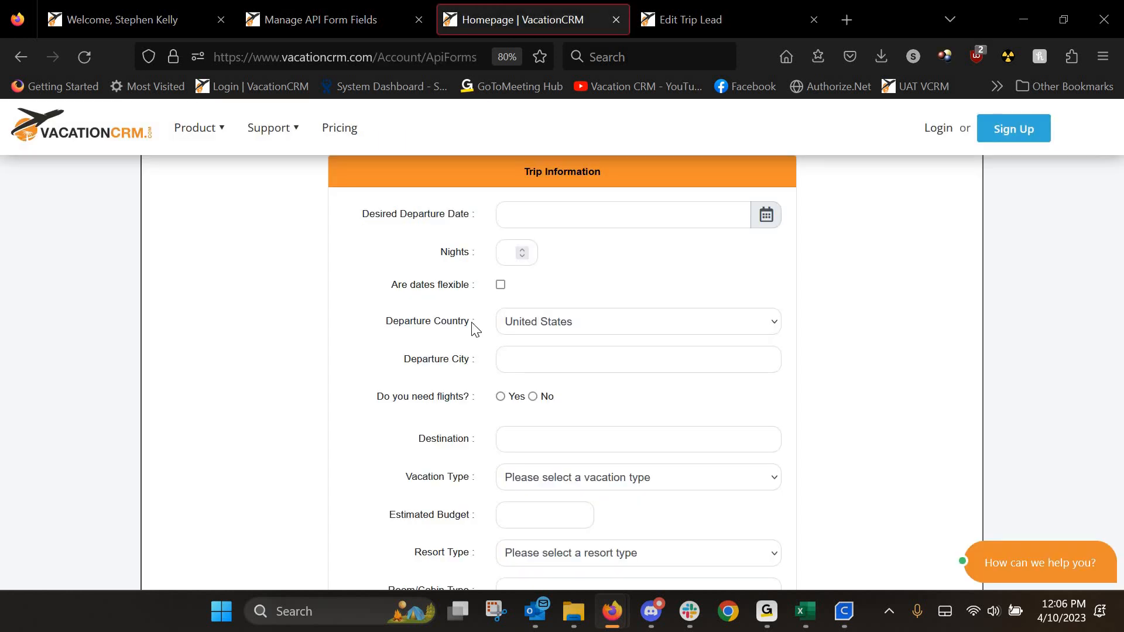
{"action": "key", "text": "ctrl+shift+Tab"}
{"action": "scroll", "coordinate": [328, 436], "scroll_direction": "down", "scroll_amount": 3}
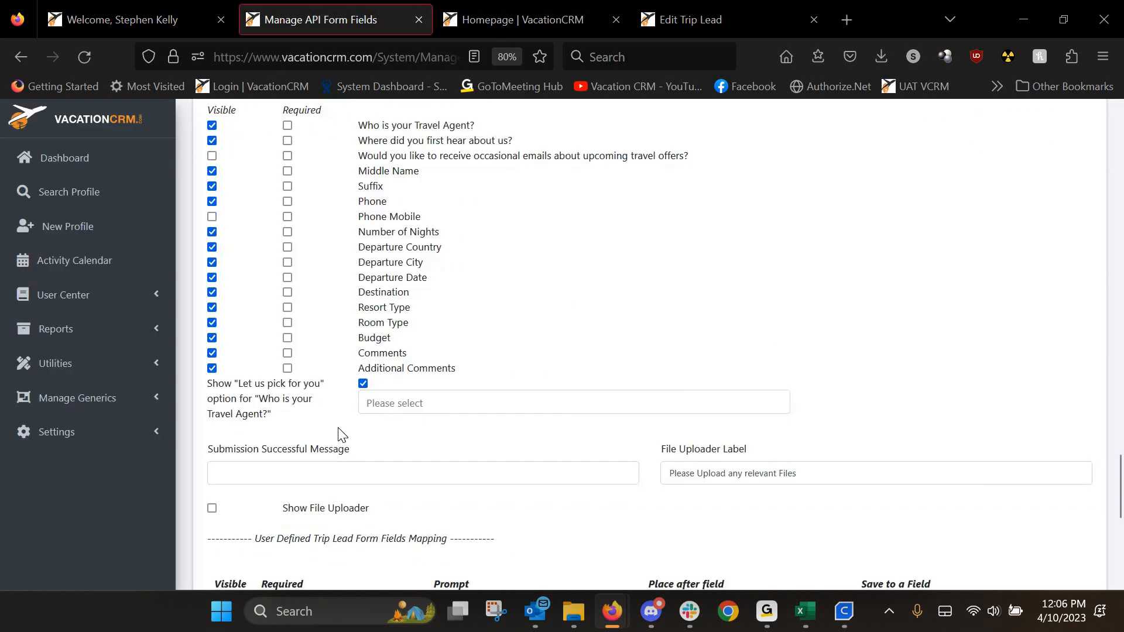
{"action": "scroll", "coordinate": [311, 442], "scroll_direction": "down", "scroll_amount": 1}
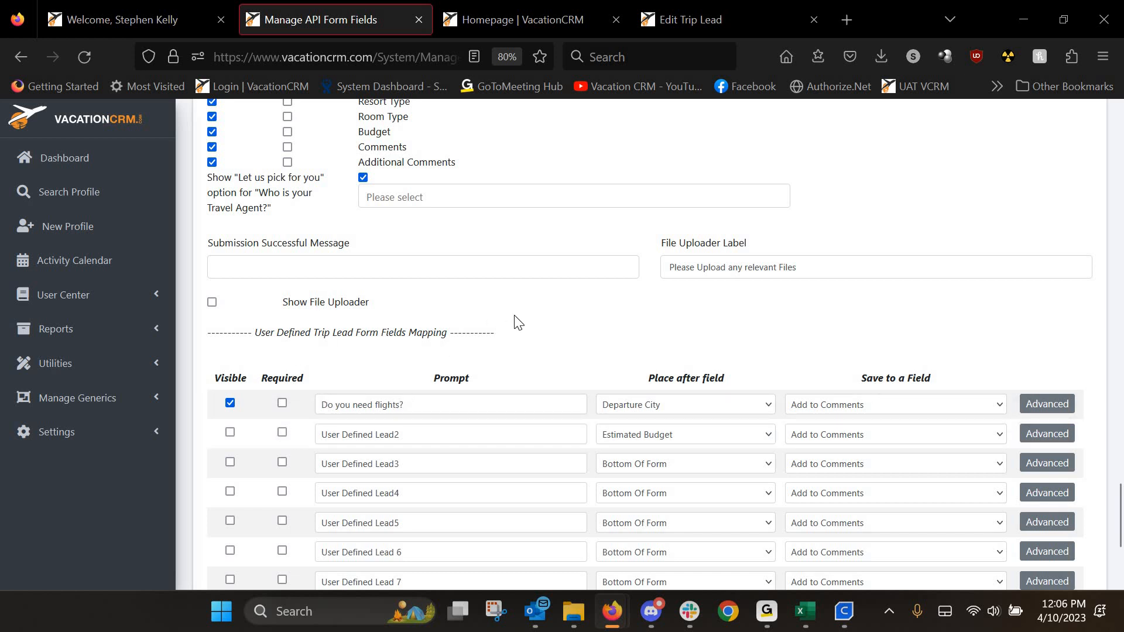
{"action": "scroll", "coordinate": [518, 324], "scroll_direction": "down", "scroll_amount": 2}
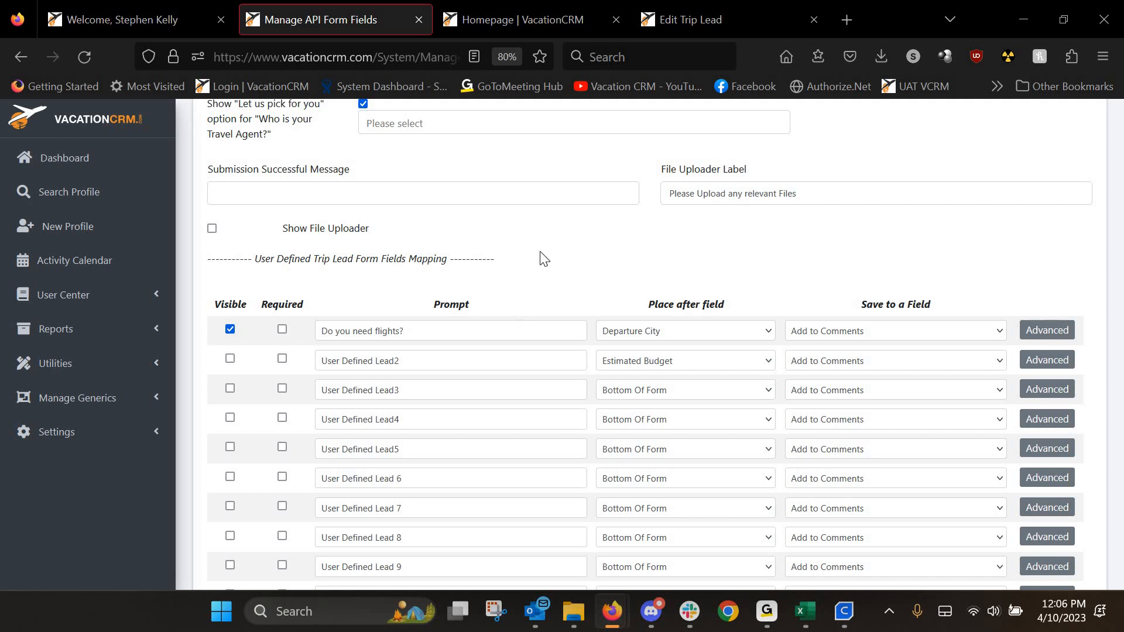
{"action": "scroll", "coordinate": [592, 241], "scroll_direction": "down", "scroll_amount": 4}
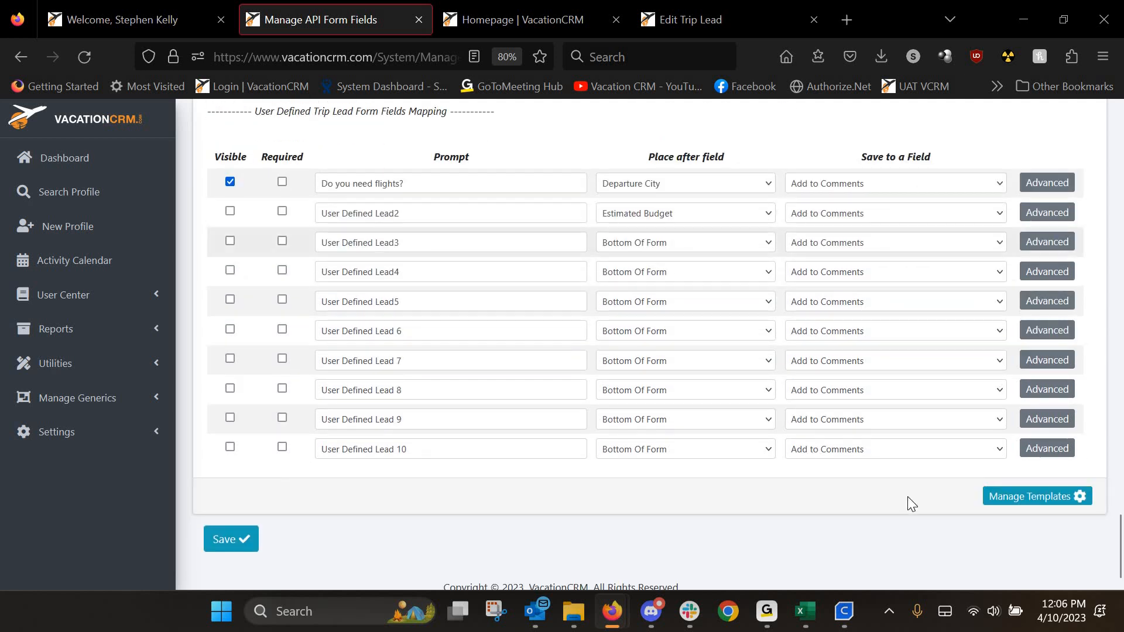
Step: Add a new lead form template named "Family Vacation Lead Form"
{"action": "left_click", "coordinate": [1035, 496]}
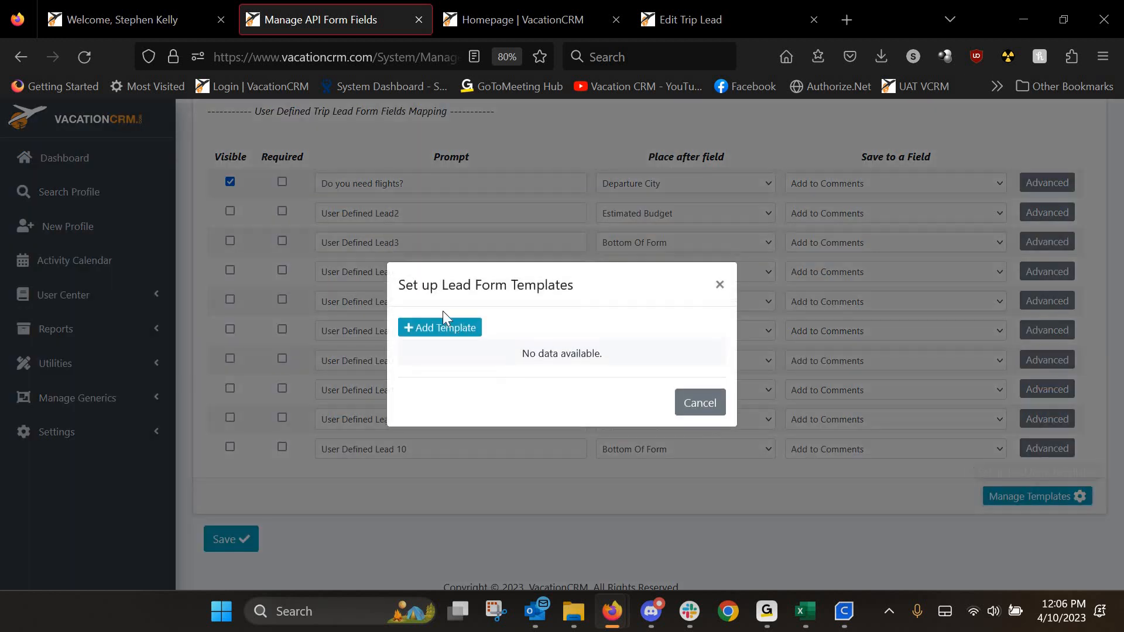
{"action": "left_click", "coordinate": [442, 329]}
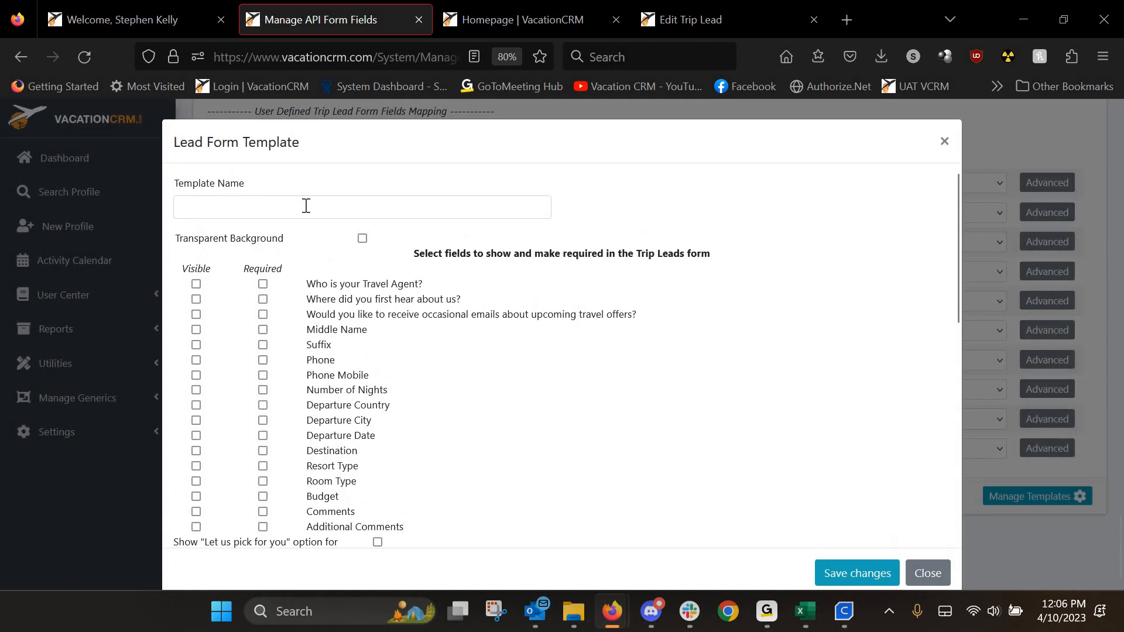
{"action": "left_click", "coordinate": [305, 206]}
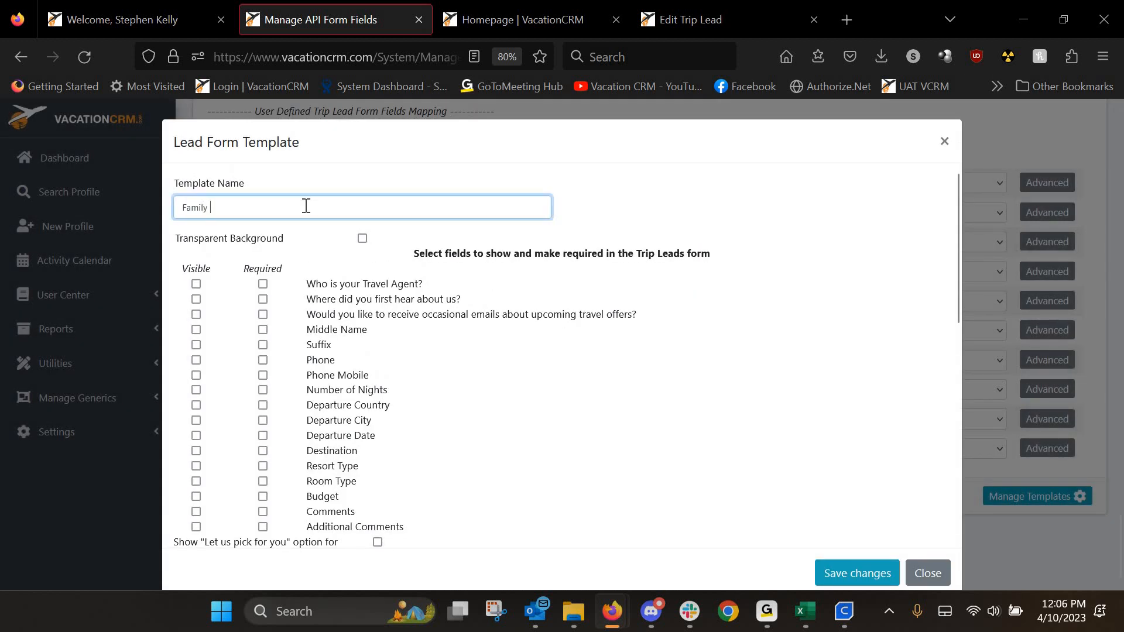
{"action": "type", "text": "Family Vacation Lead Form"}
Step: Make the travel agent field visible and required, and show the first-heard-about-us, phone, number of nights, departure country, city, date and destination fields
{"action": "left_click", "coordinate": [197, 285]}
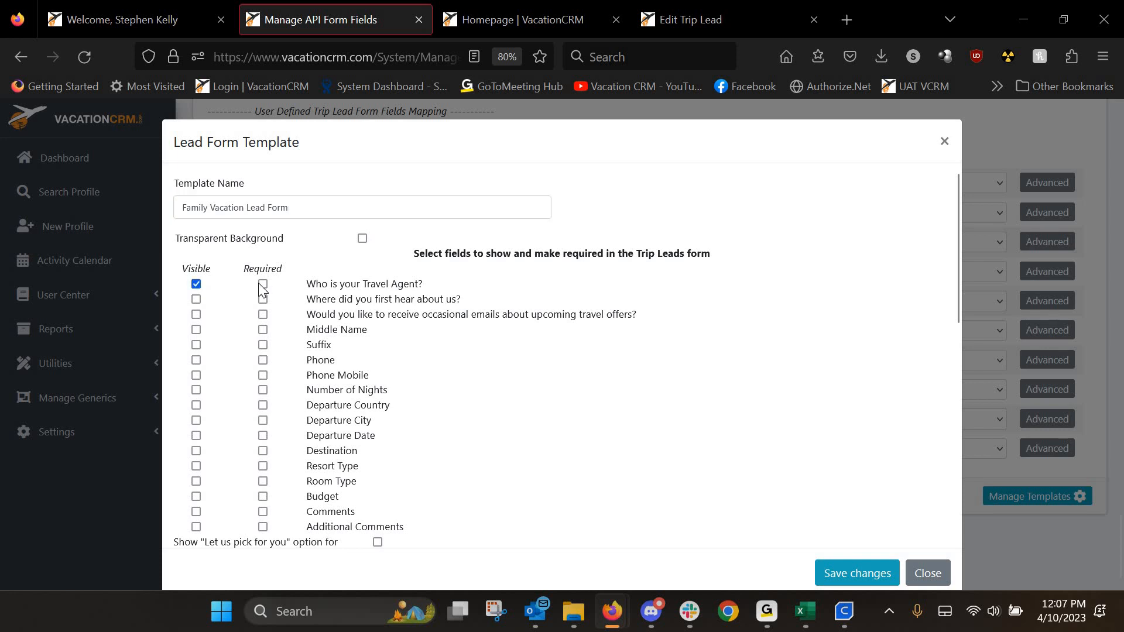
{"action": "left_click", "coordinate": [263, 286]}
{"action": "left_click", "coordinate": [196, 300]}
{"action": "left_click", "coordinate": [197, 390]}
{"action": "left_click", "coordinate": [196, 405]}
{"action": "left_click", "coordinate": [196, 421]}
{"action": "left_click", "coordinate": [196, 437]}
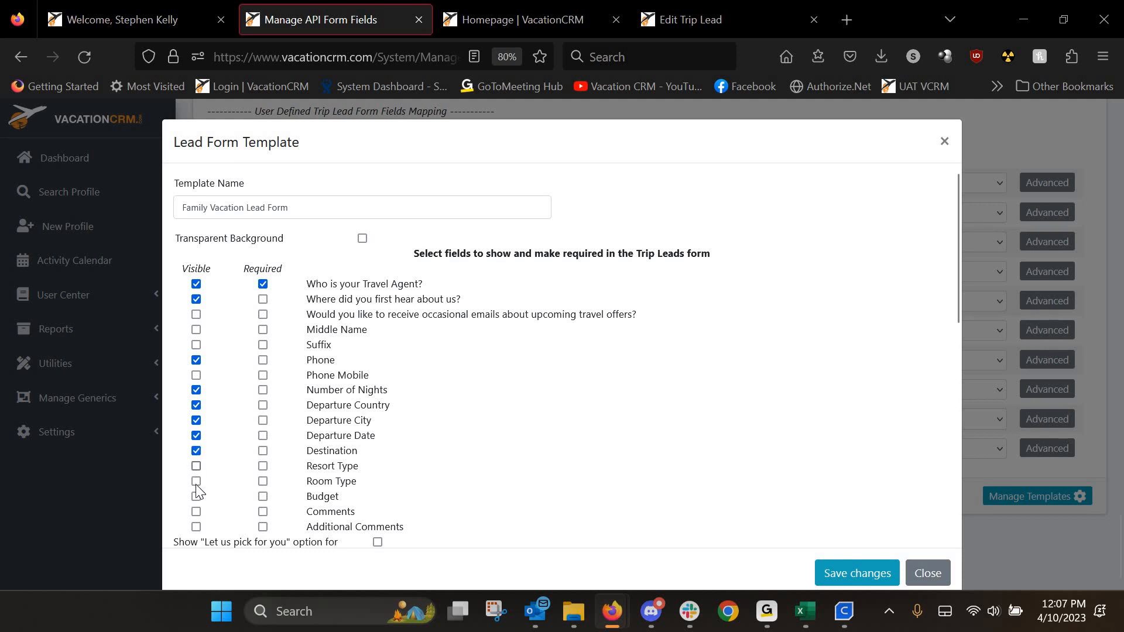
Step: Make the Resort Type, Budget, Comments and Additional Comments fields visible in the template
{"action": "left_click", "coordinate": [196, 466]}
{"action": "left_click", "coordinate": [196, 496]}
{"action": "left_click", "coordinate": [197, 512]}
{"action": "left_click", "coordinate": [196, 527]}
Step: Add a visible user-defined prompt "Are you interested in booking any family excursions?" placed after the Room/Cabin Type field
{"action": "scroll", "coordinate": [315, 374], "scroll_direction": "down", "scroll_amount": 3}
{"action": "scroll", "coordinate": [315, 374], "scroll_direction": "down", "scroll_amount": 9}
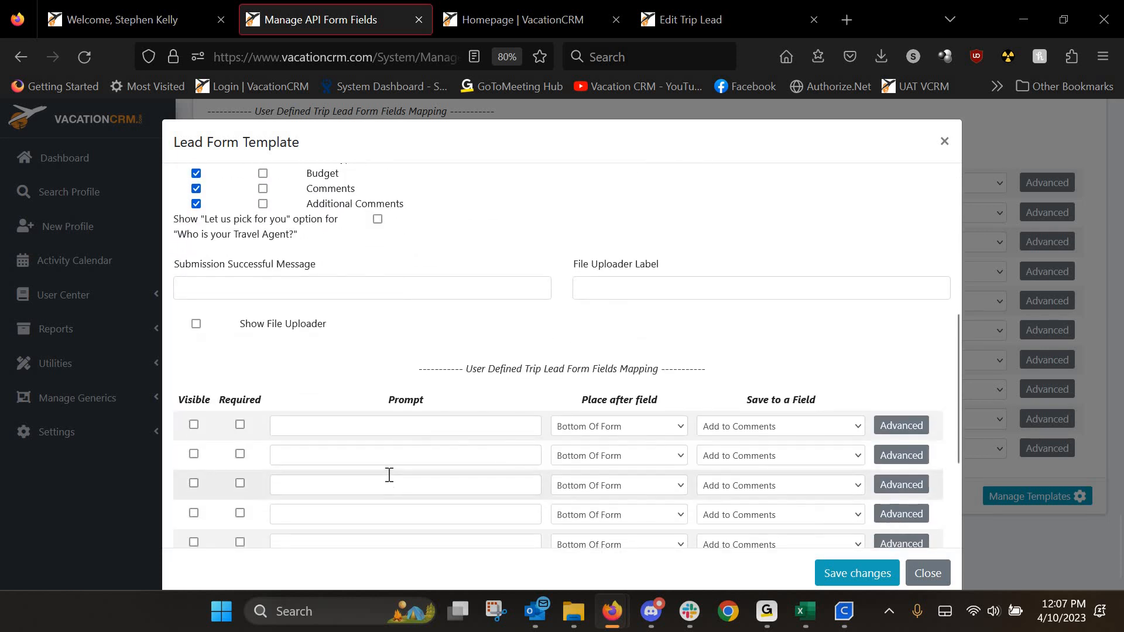
{"action": "scroll", "coordinate": [186, 388], "scroll_direction": "down", "scroll_amount": 4}
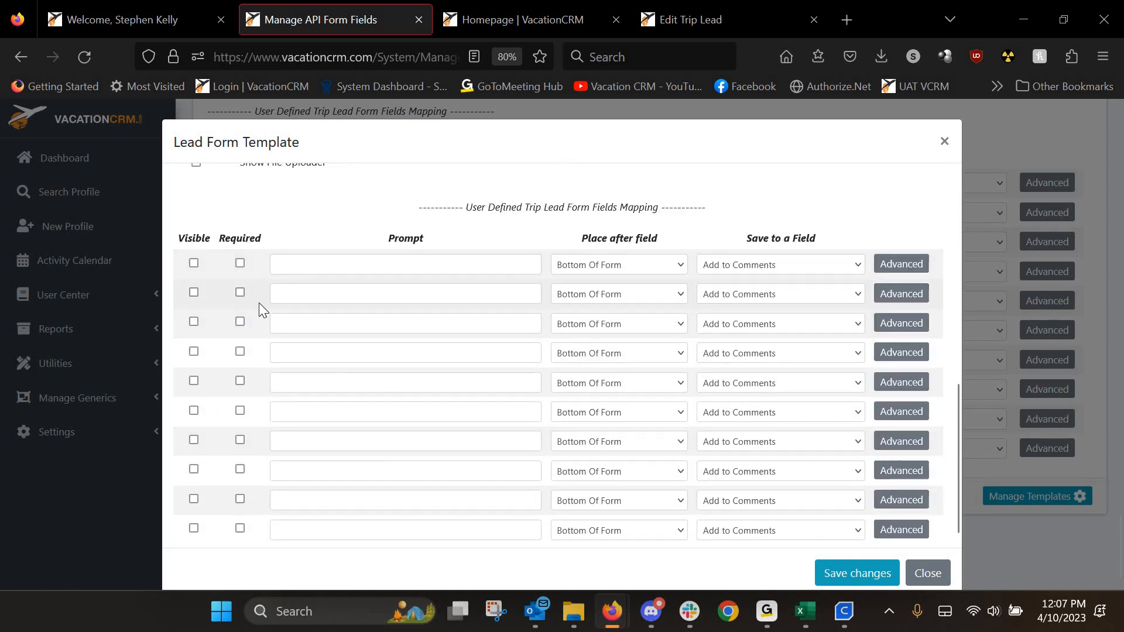
{"action": "left_click", "coordinate": [194, 262]}
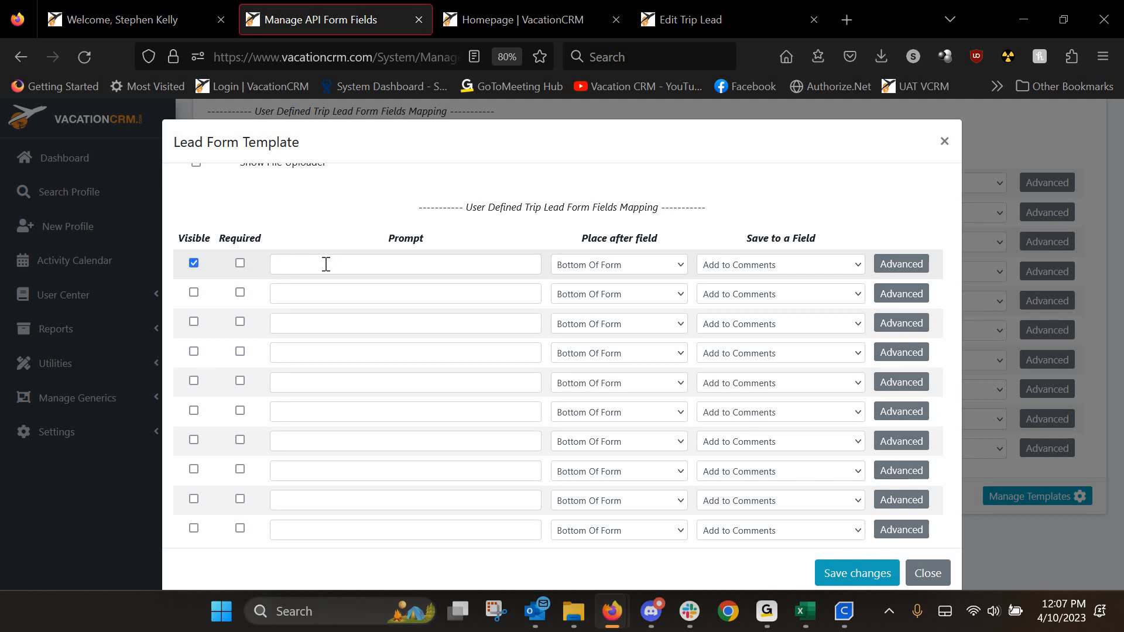
{"action": "left_click", "coordinate": [326, 265]}
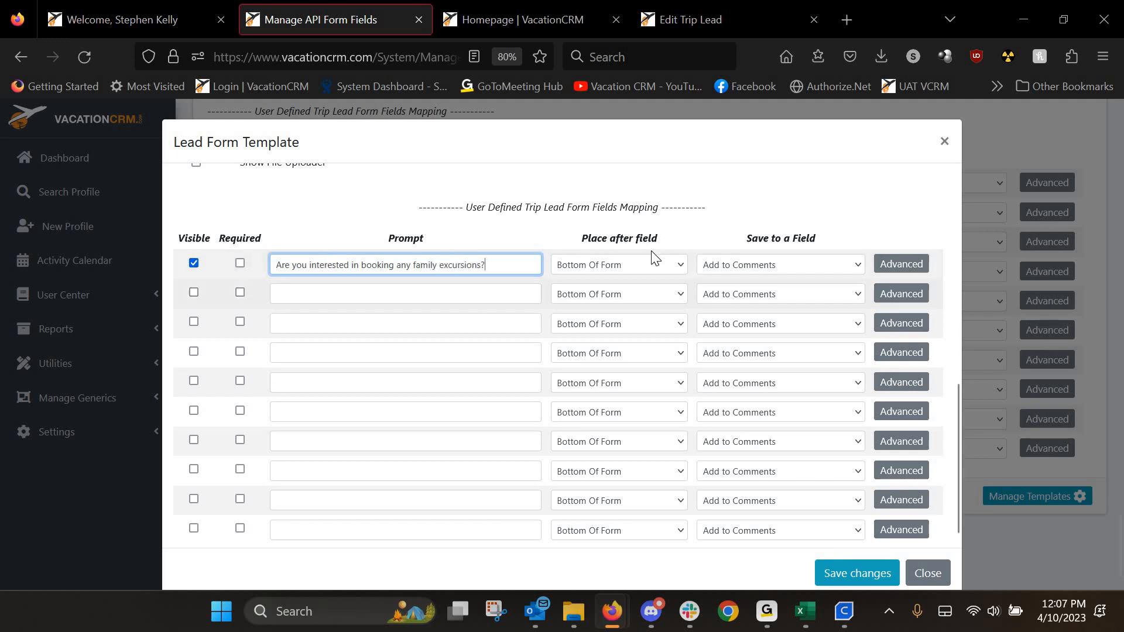
{"action": "left_click", "coordinate": [647, 265]}
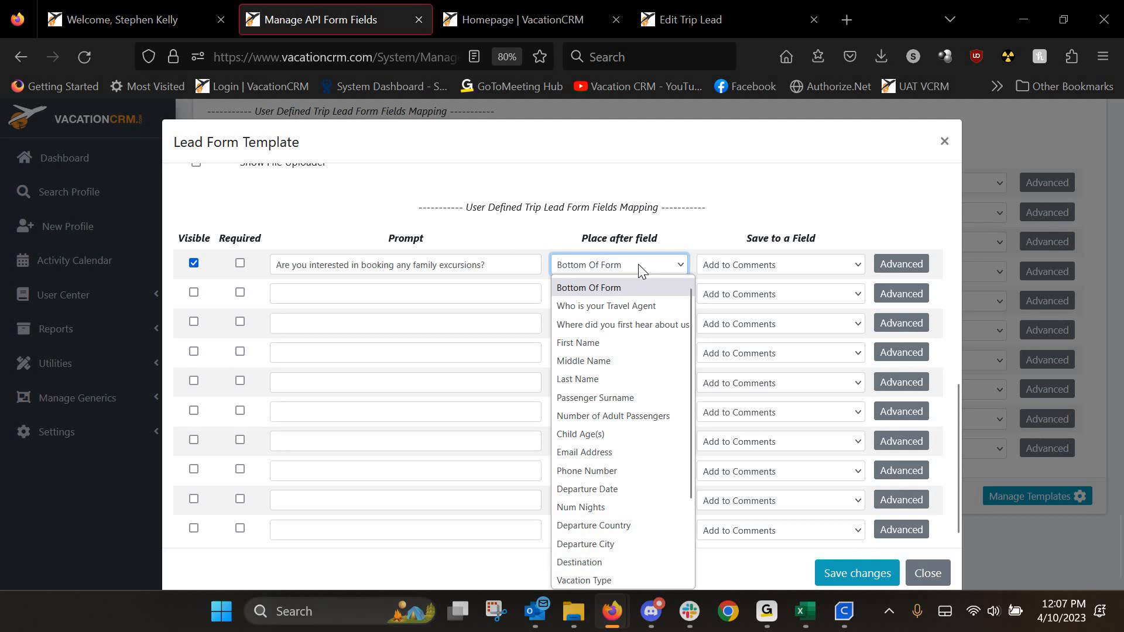
{"action": "scroll", "coordinate": [639, 288], "scroll_direction": "down", "scroll_amount": 2}
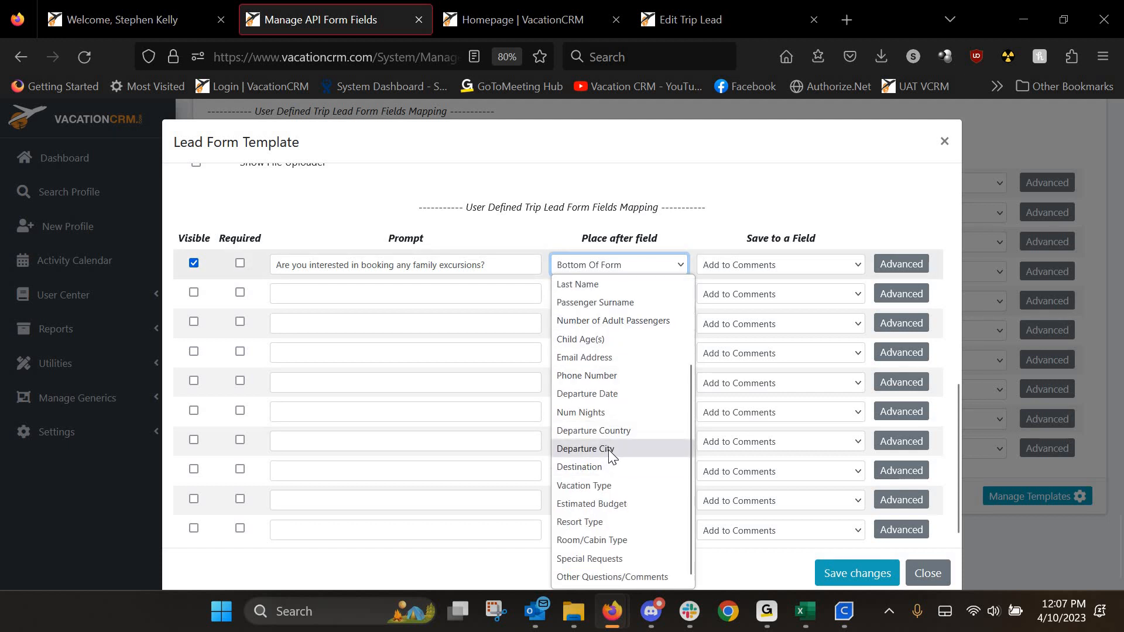
{"action": "left_click", "coordinate": [595, 540]}
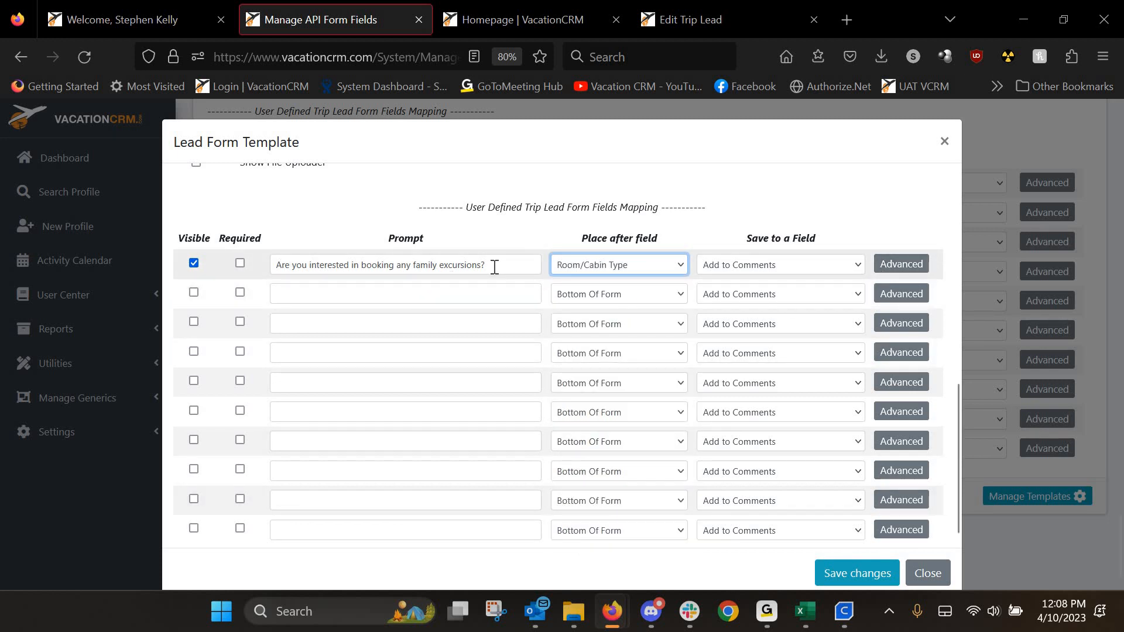
Step: Make the family excursions question a Radio Button field with 2 options
{"action": "left_click", "coordinate": [898, 259]}
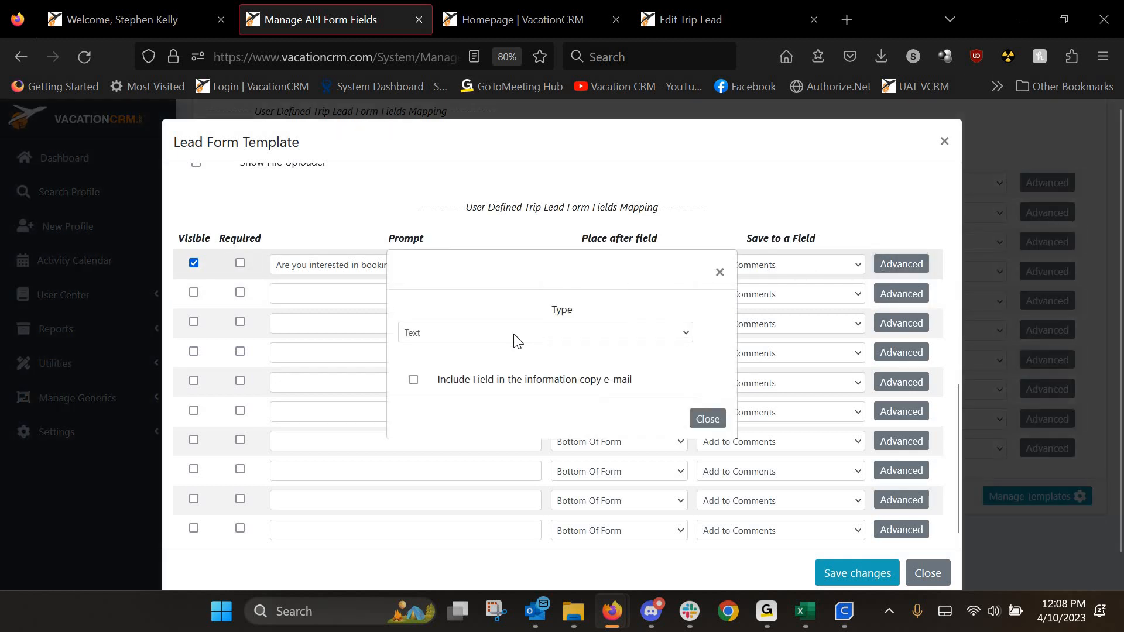
{"action": "left_click", "coordinate": [515, 335]}
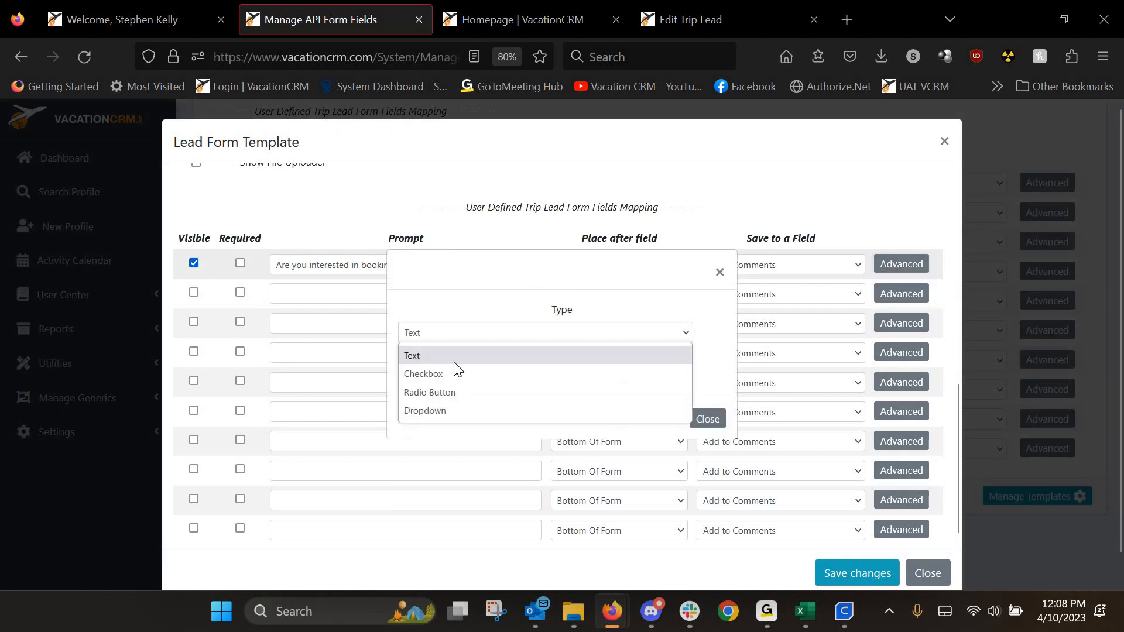
{"action": "left_click", "coordinate": [441, 392]}
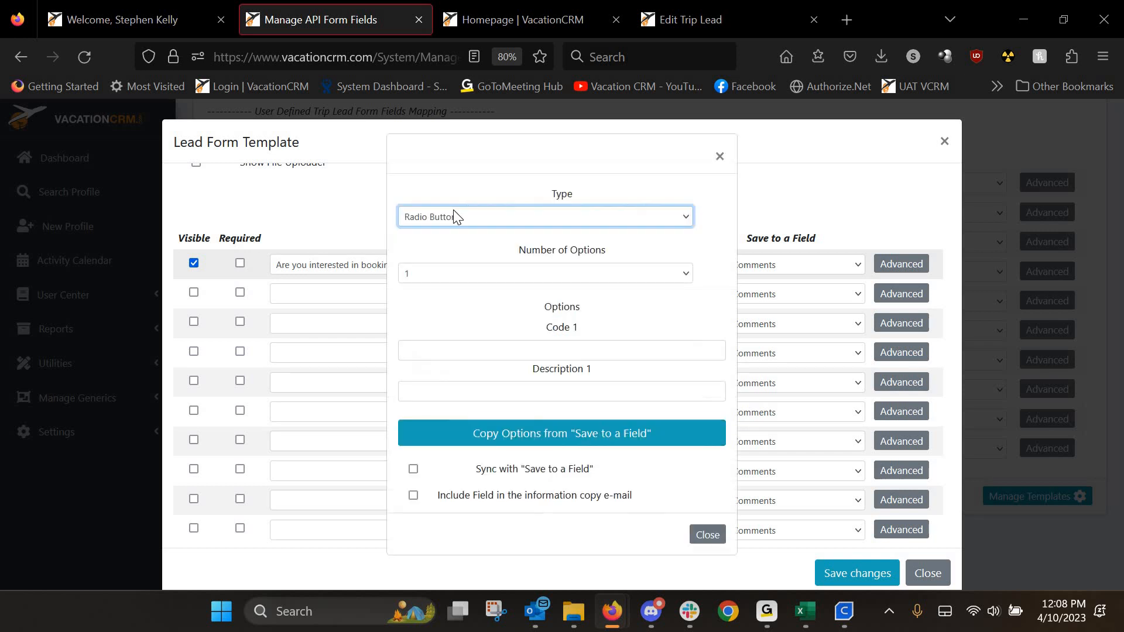
{"action": "left_click", "coordinate": [466, 278]}
{"action": "left_click", "coordinate": [428, 320]}
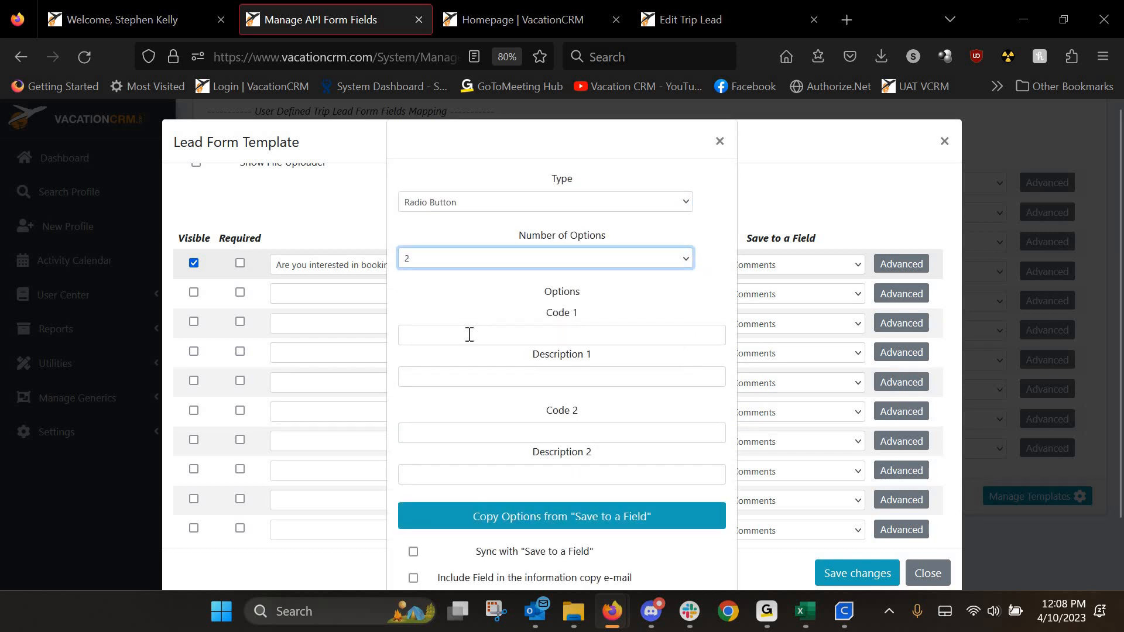
Step: Define the excursions question's options as code YES with description Yes and code NO with description No, and close its advanced settings
{"action": "left_click", "coordinate": [469, 334]}
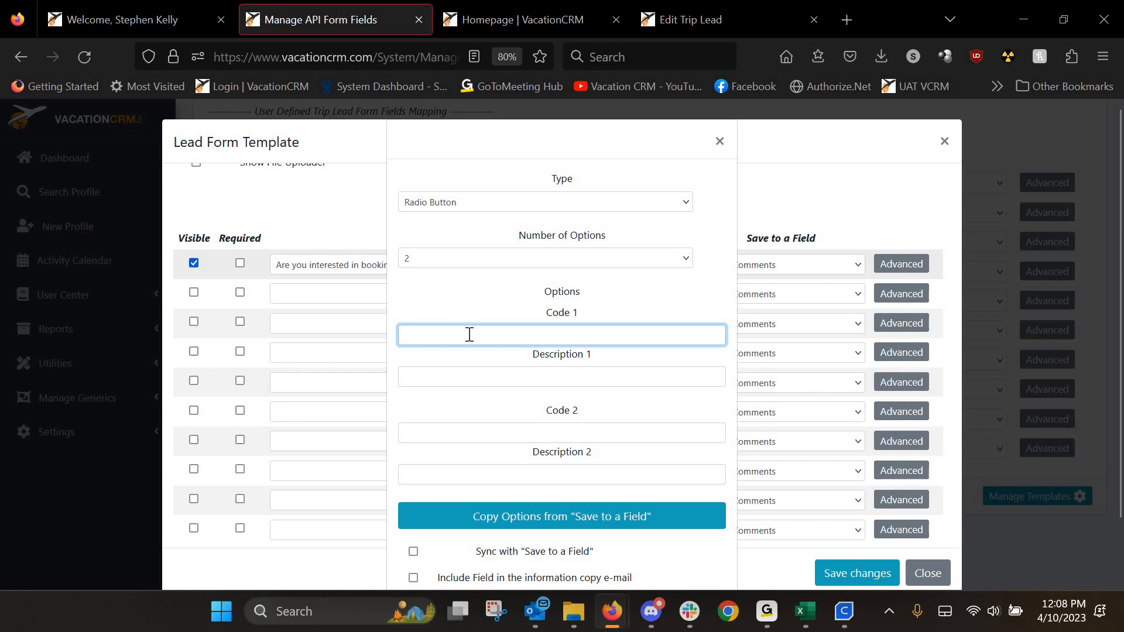
{"action": "key", "text": "Tab"}
{"action": "type", "text": "Yes"}
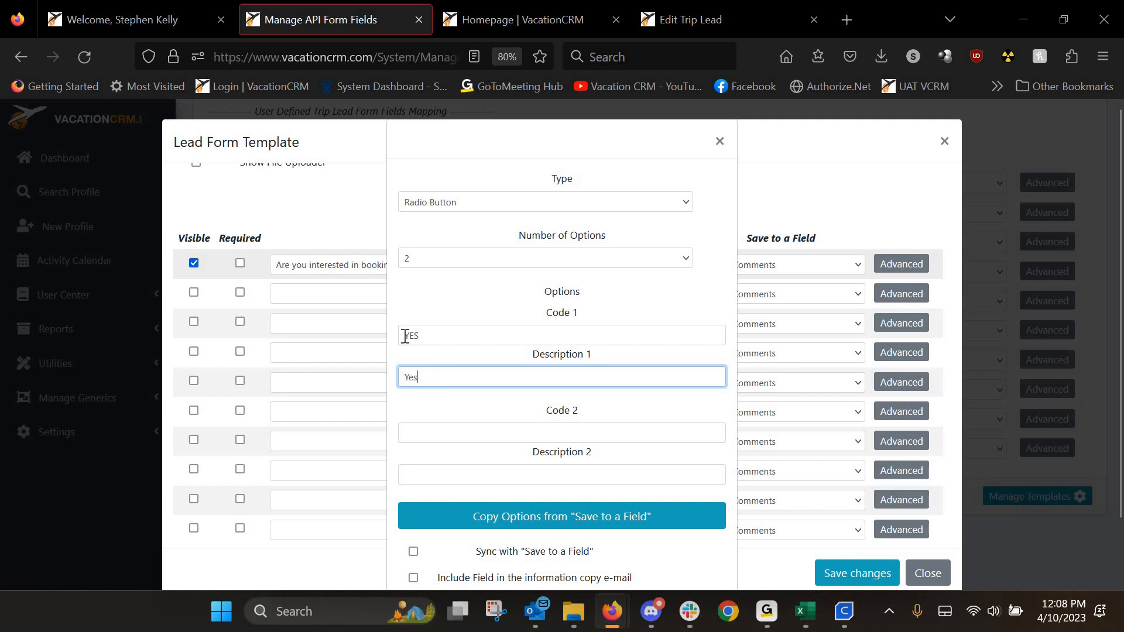
{"action": "key", "text": "shift+Tab"}
{"action": "key", "text": "Tab"}
{"action": "left_click", "coordinate": [423, 430]}
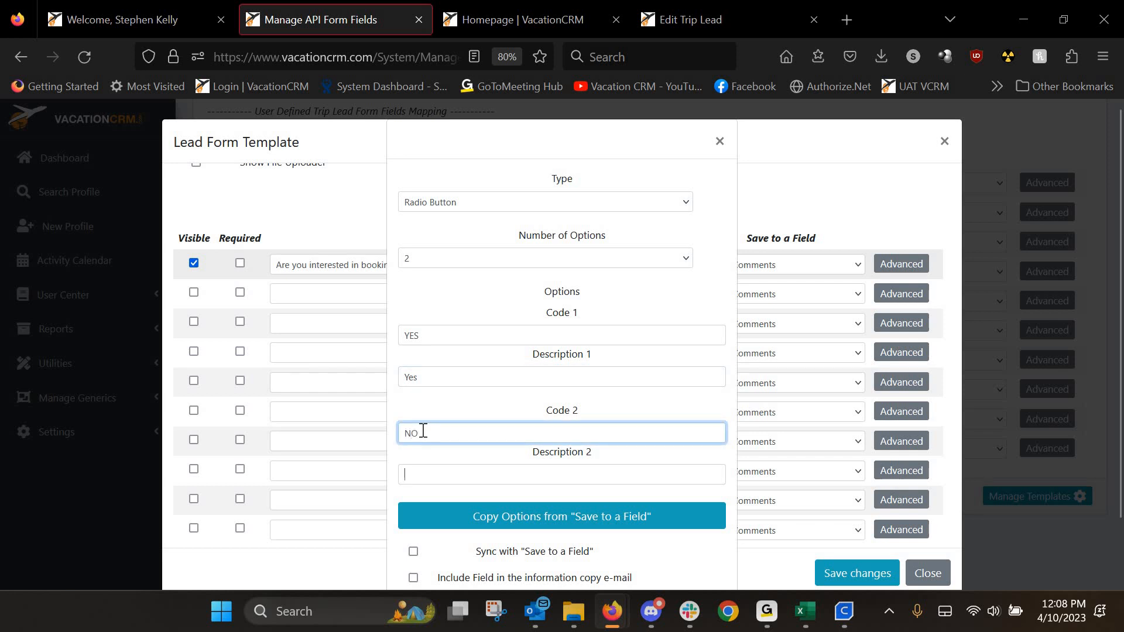
{"action": "type", "text": "No"}
{"action": "scroll", "coordinate": [517, 497], "scroll_direction": "down", "scroll_amount": 2}
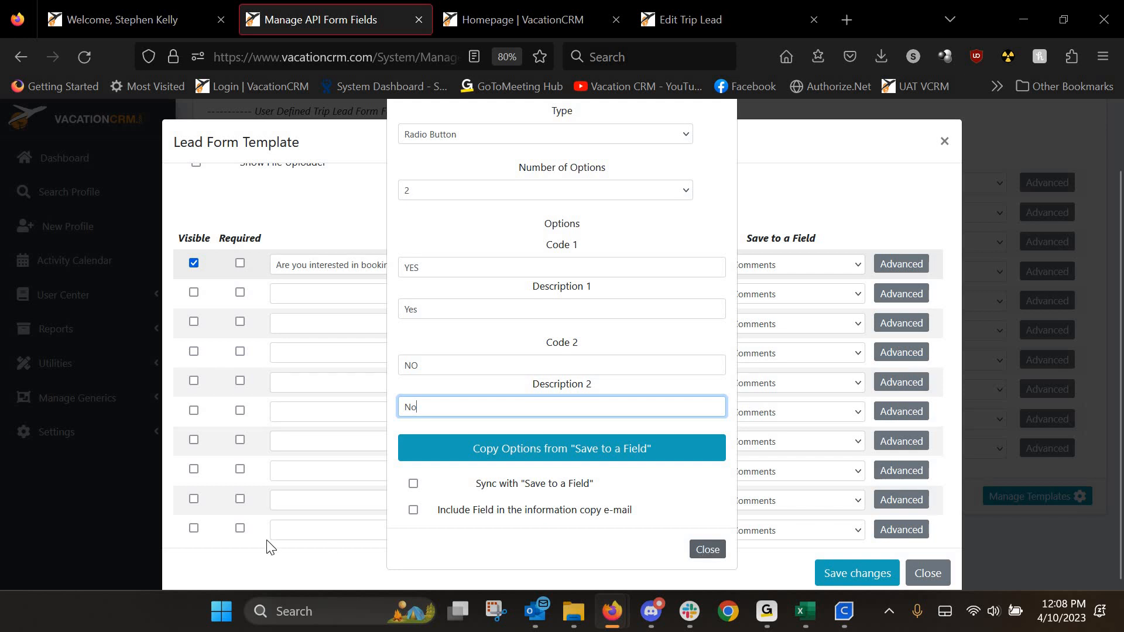
{"action": "left_click", "coordinate": [707, 549]}
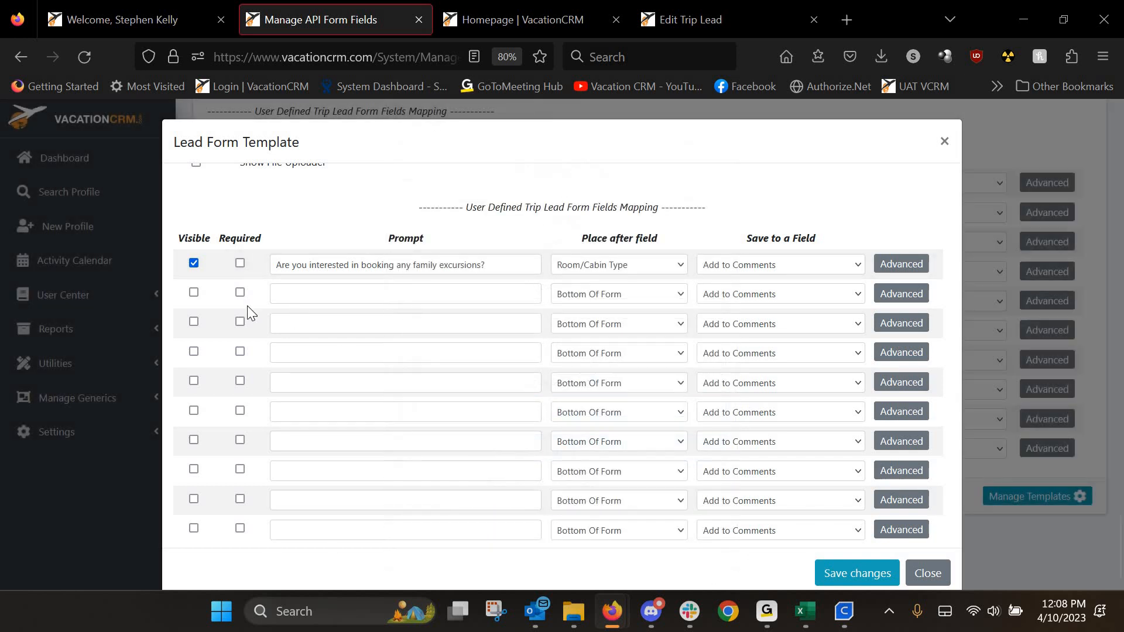
Step: Add a second visible user-defined prompt "Are your children interested in anything specific?" at the bottom of the form and save the template
{"action": "left_click", "coordinate": [194, 293]}
{"action": "left_click", "coordinate": [295, 293]}
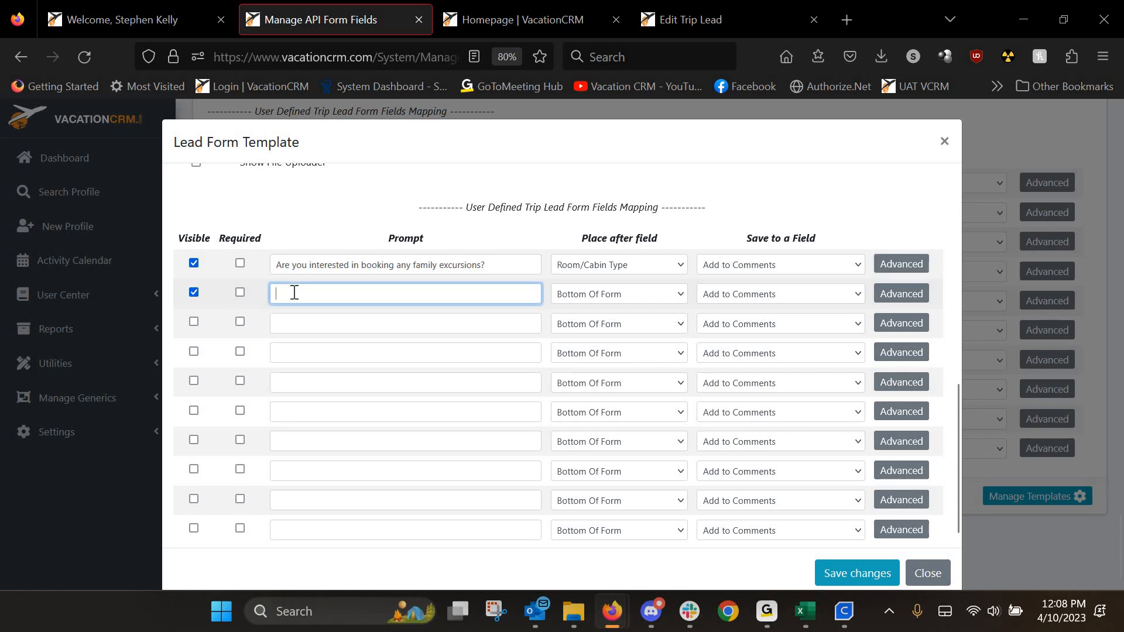
{"action": "type", "text": "Are"}
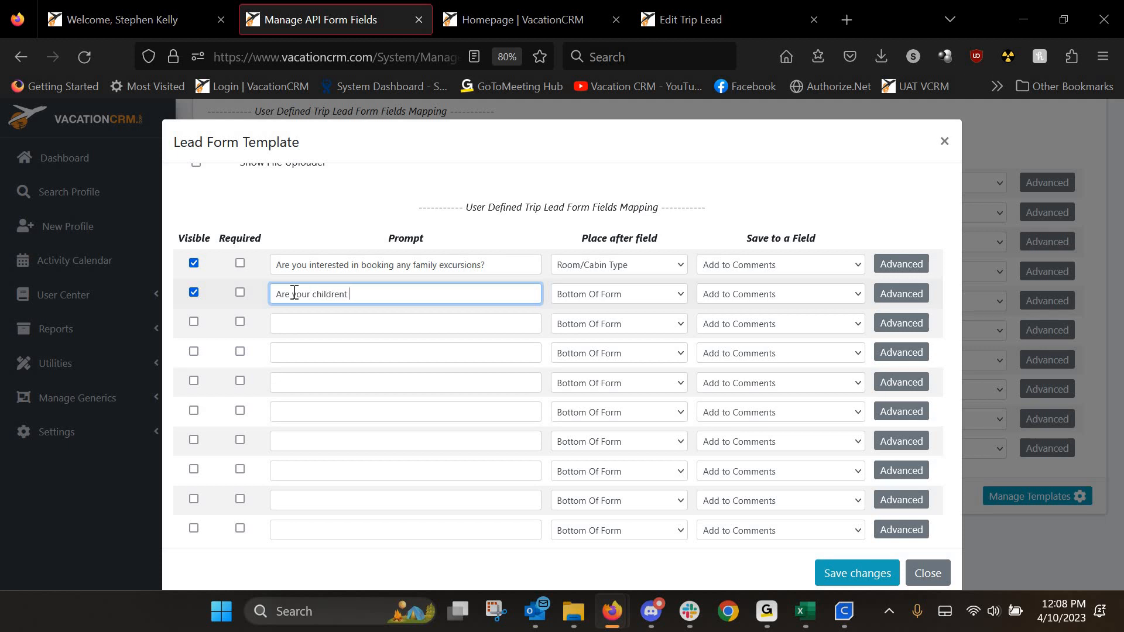
{"action": "type", "text": " your children interested in anything specific?"}
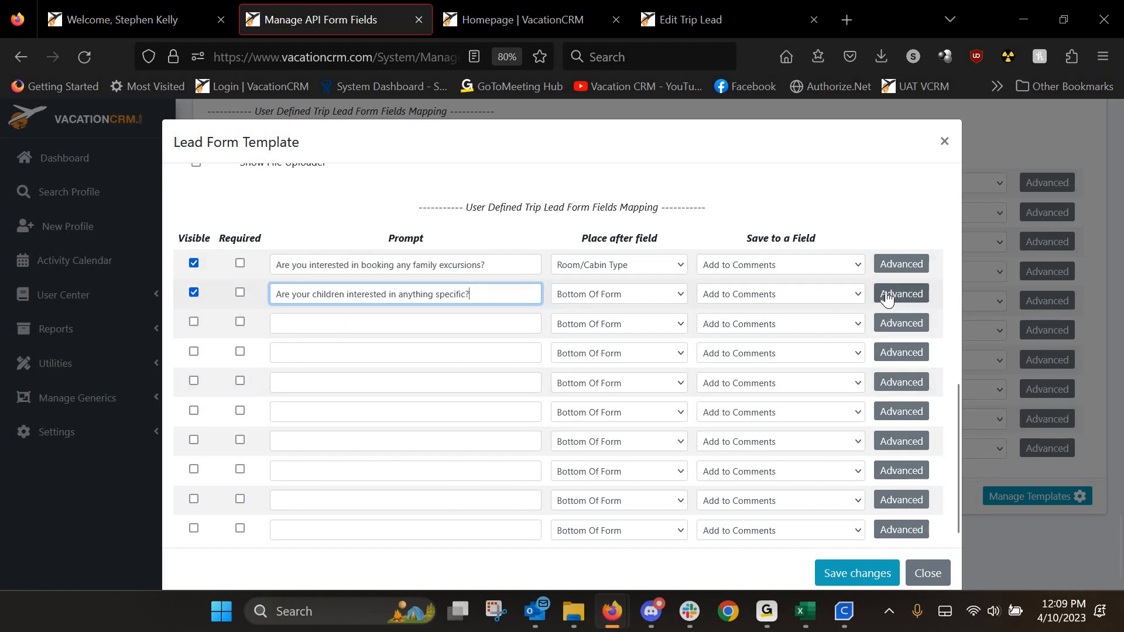
{"action": "left_click", "coordinate": [632, 293]}
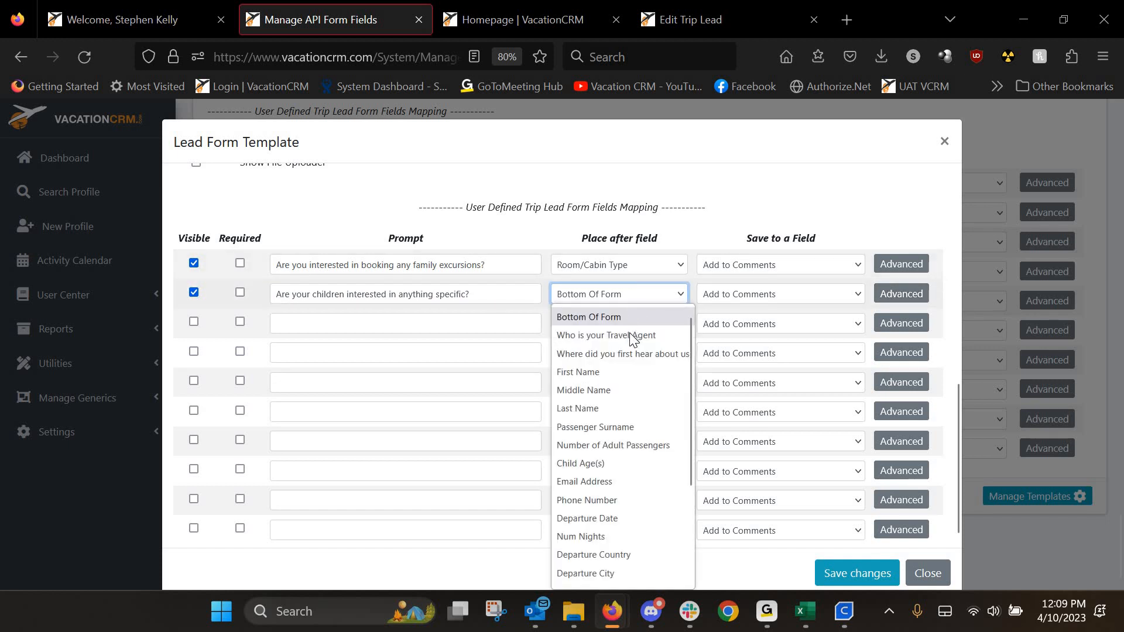
{"action": "scroll", "coordinate": [621, 498], "scroll_direction": "down", "scroll_amount": 3}
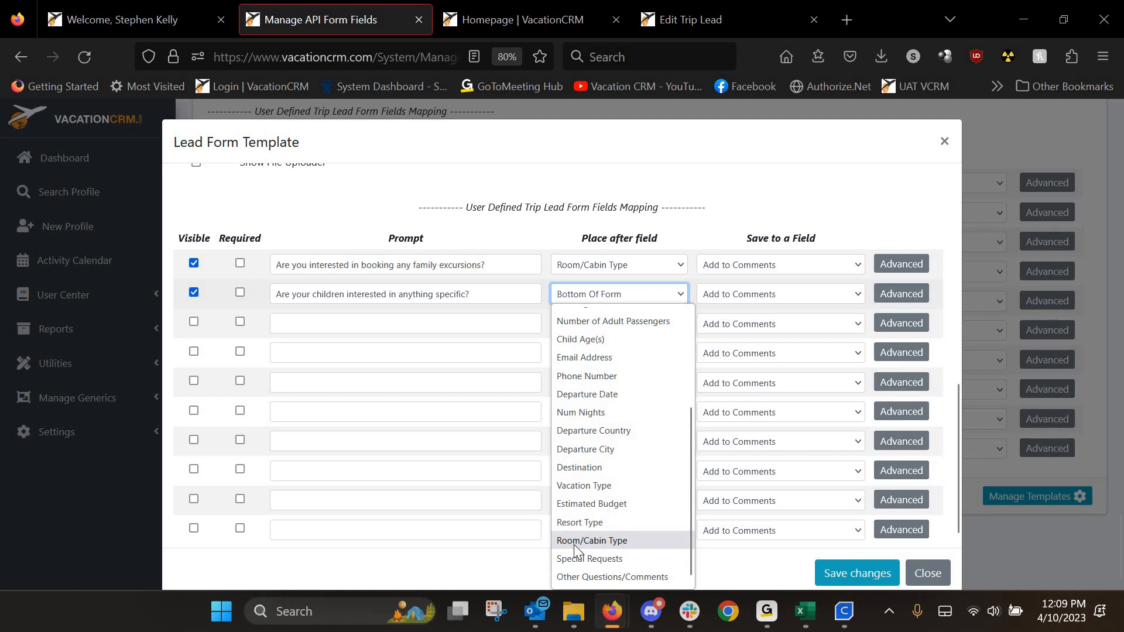
{"action": "left_click", "coordinate": [579, 414]}
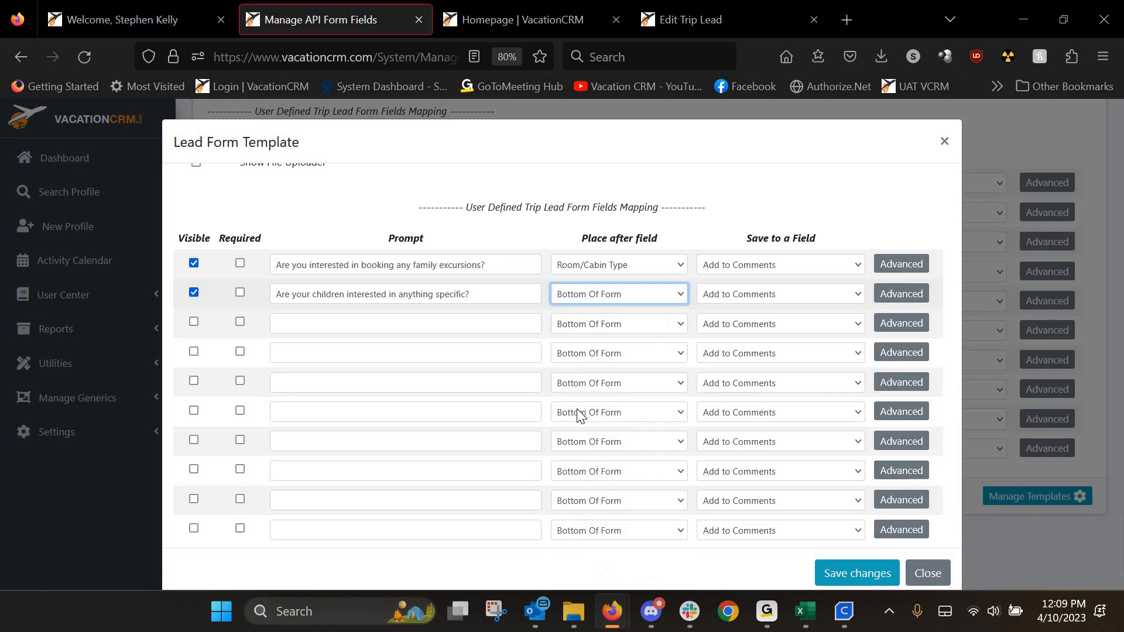
{"action": "left_click", "coordinate": [845, 575]}
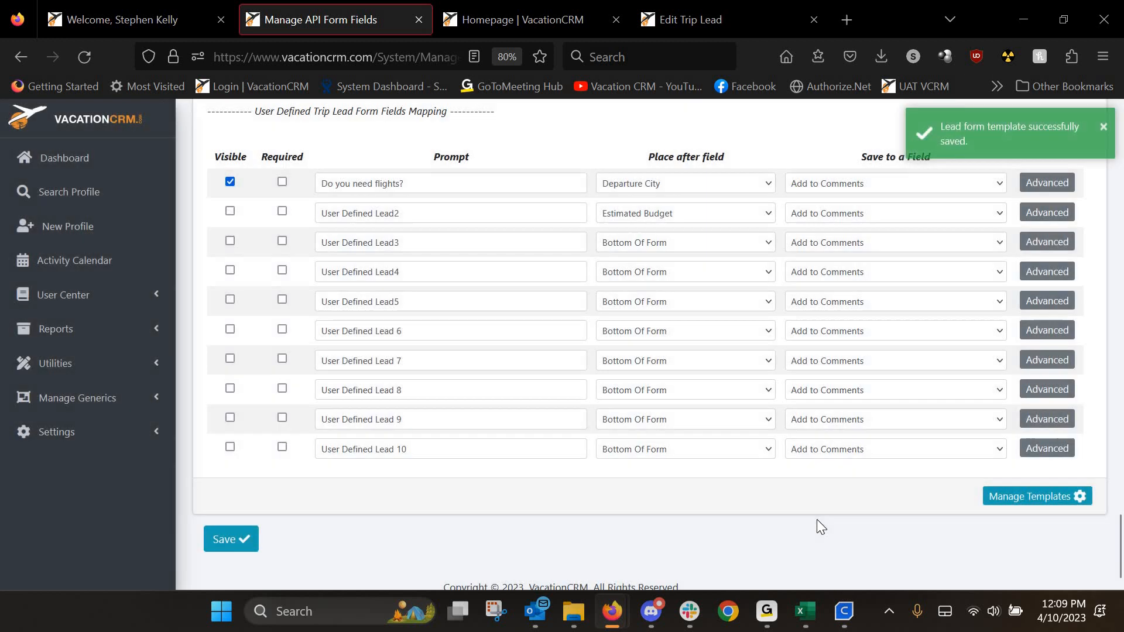
Step: Copy the Family Vacation Lead Form template's link and open it in a new browser tab
{"action": "left_click", "coordinate": [1045, 494]}
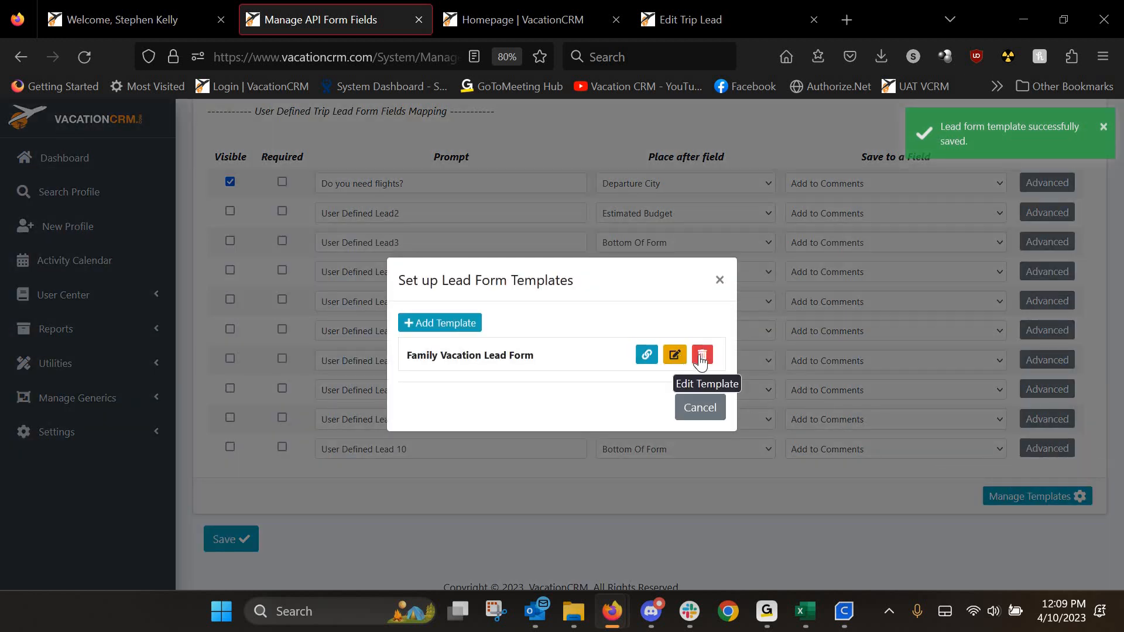
{"action": "left_click", "coordinate": [648, 356]}
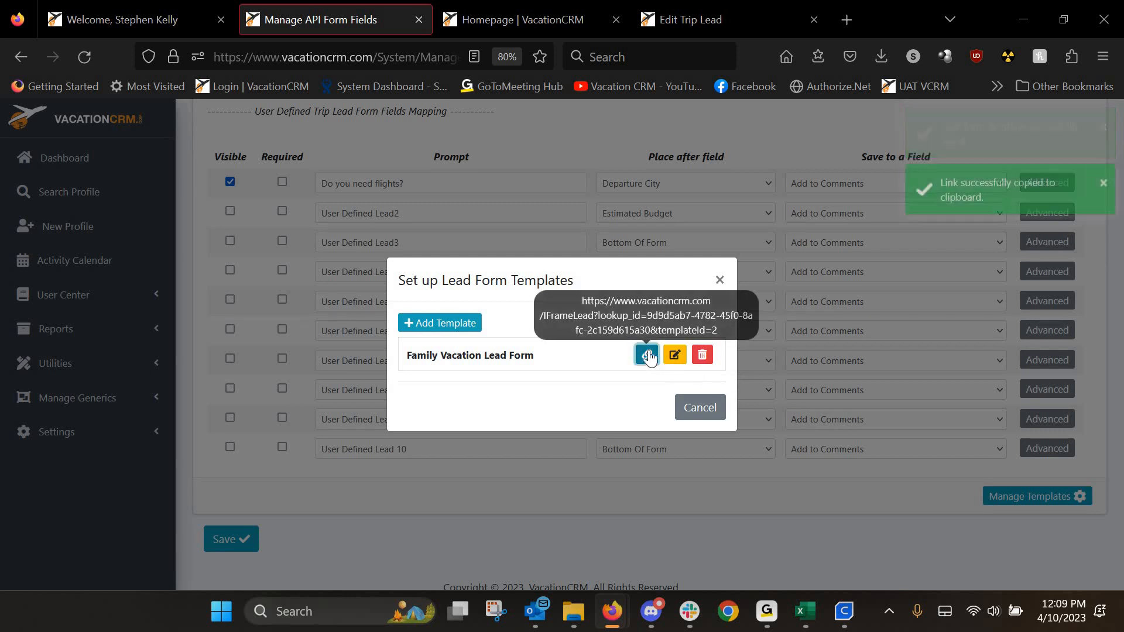
{"action": "left_click", "coordinate": [846, 19]}
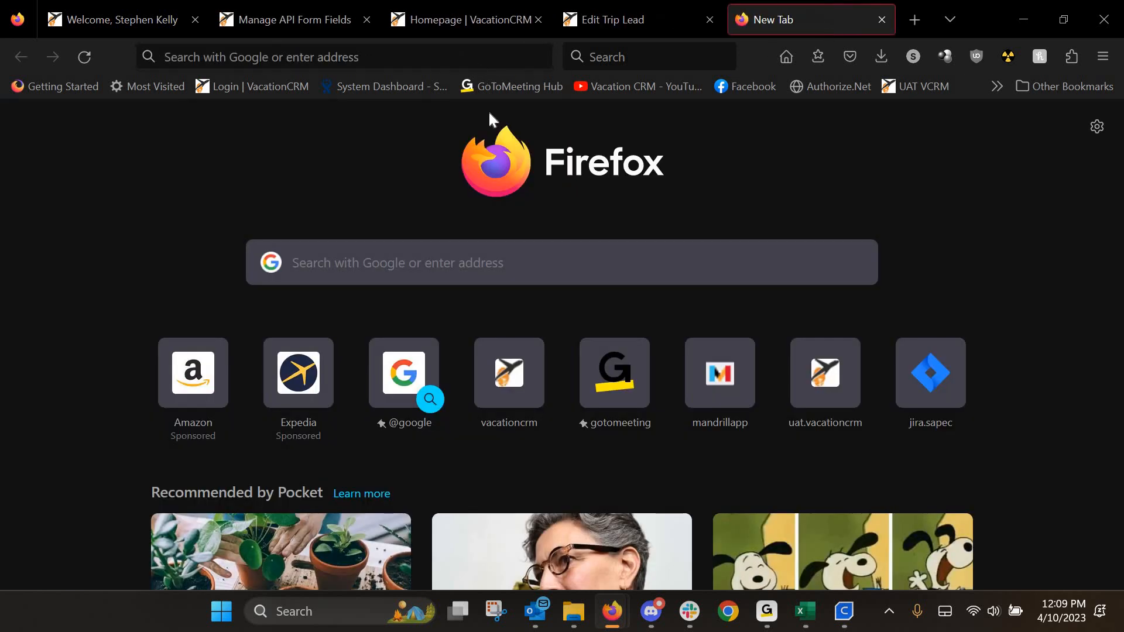
{"action": "right_click", "coordinate": [474, 59]}
{"action": "left_click", "coordinate": [521, 216]}
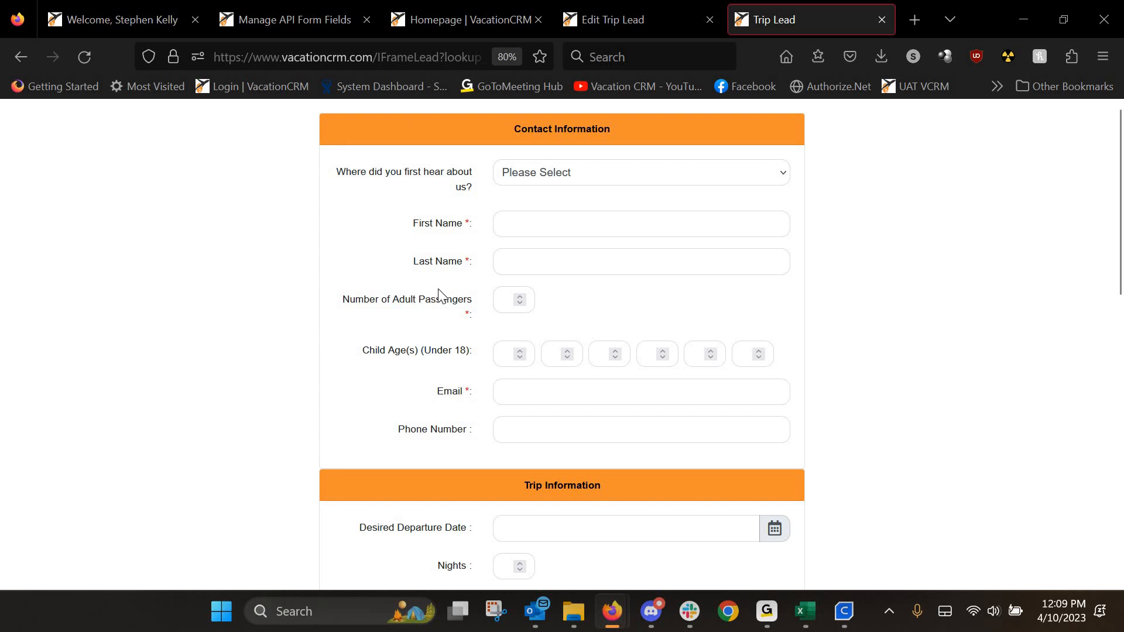
Step: Review the fields and both custom questions on the live lead form, trying the Yes answer for family excursions
{"action": "scroll", "coordinate": [544, 246], "scroll_direction": "down", "scroll_amount": 3}
{"action": "scroll", "coordinate": [472, 271], "scroll_direction": "down", "scroll_amount": 4}
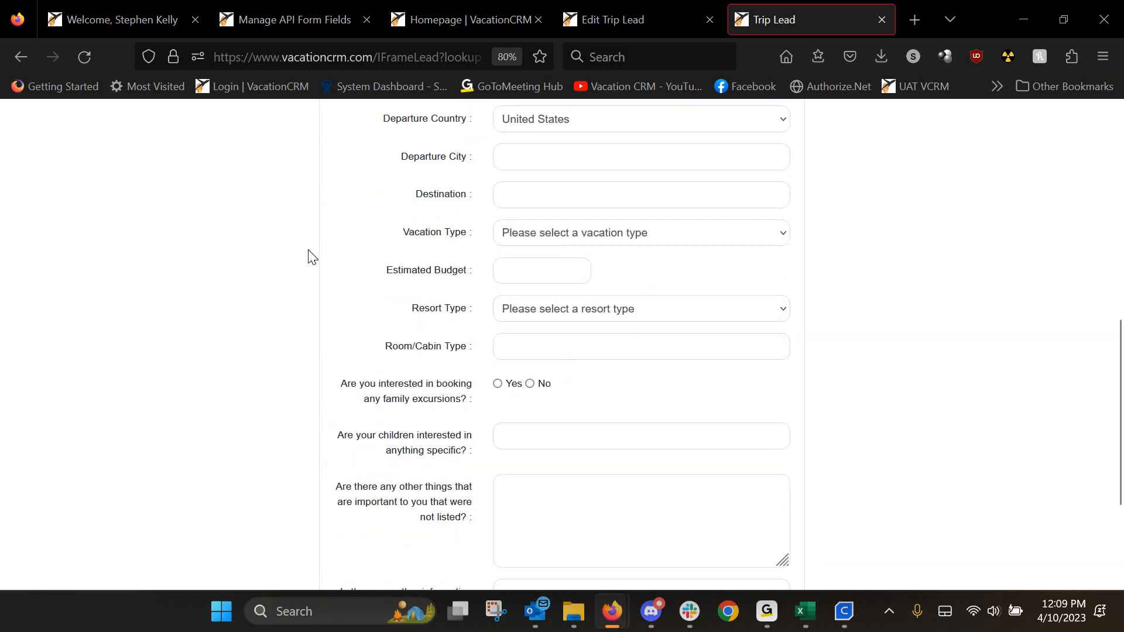
{"action": "left_click_drag", "start_coordinate": [359, 384], "coordinate": [522, 429]}
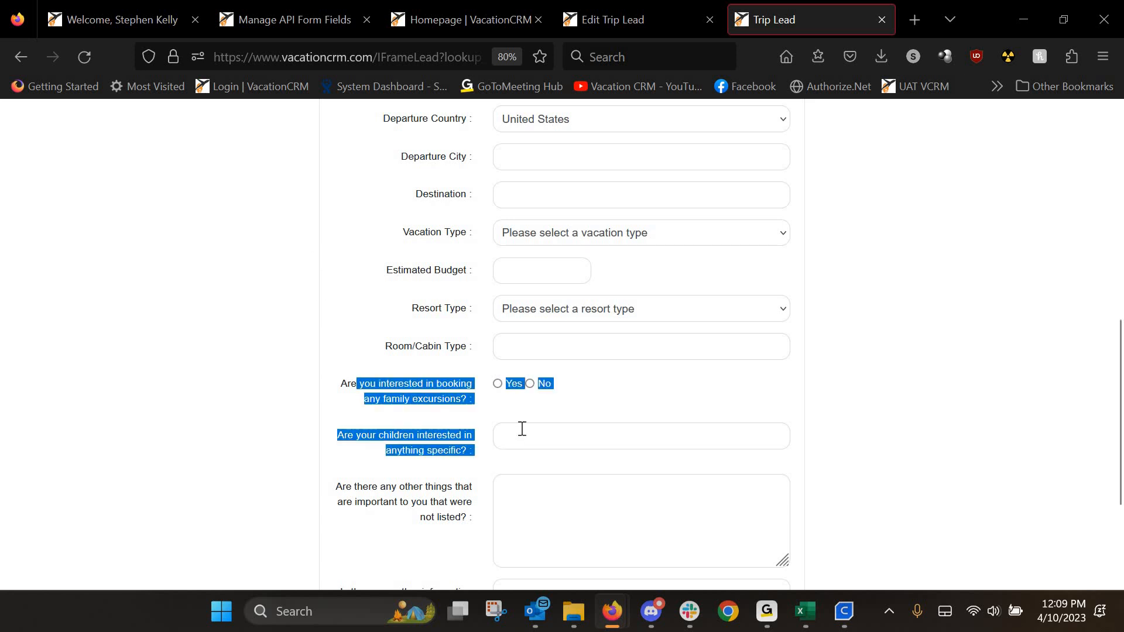
{"action": "left_click", "coordinate": [502, 390]}
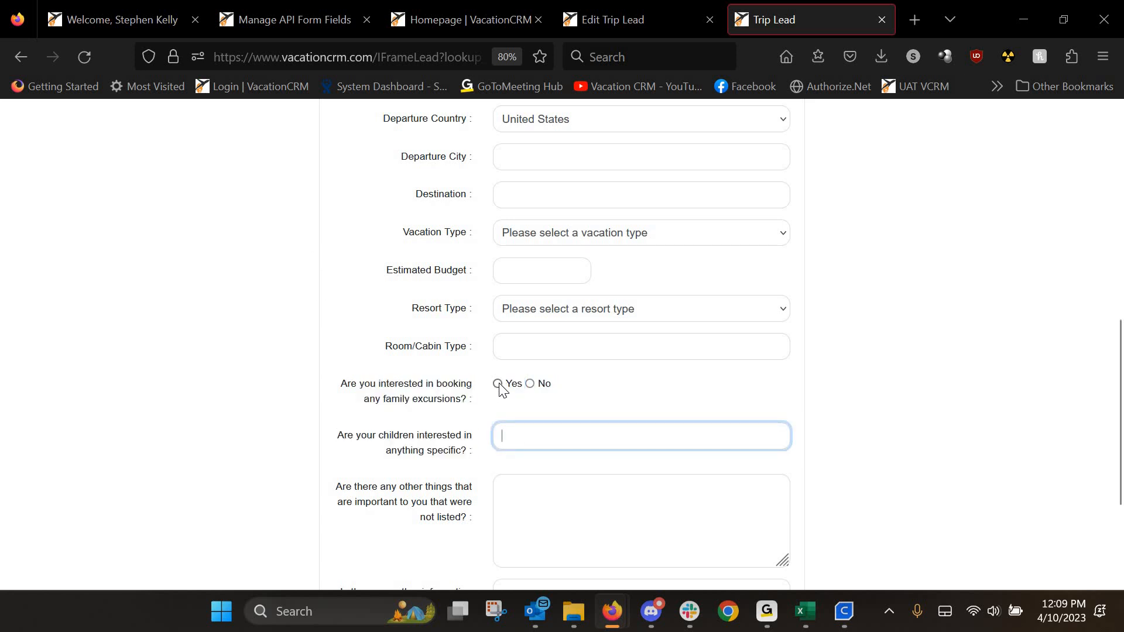
{"action": "left_click", "coordinate": [499, 386]}
{"action": "left_click", "coordinate": [501, 437]}
{"action": "scroll", "coordinate": [572, 554], "scroll_direction": "down", "scroll_amount": 3}
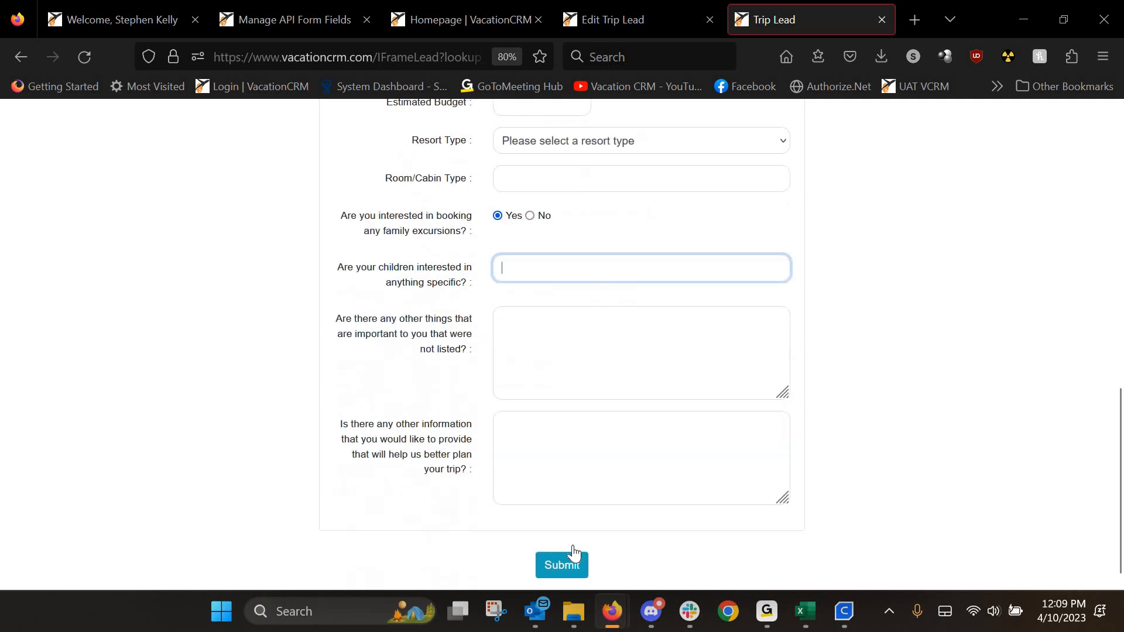
{"action": "scroll", "coordinate": [430, 281], "scroll_direction": "up", "scroll_amount": 2}
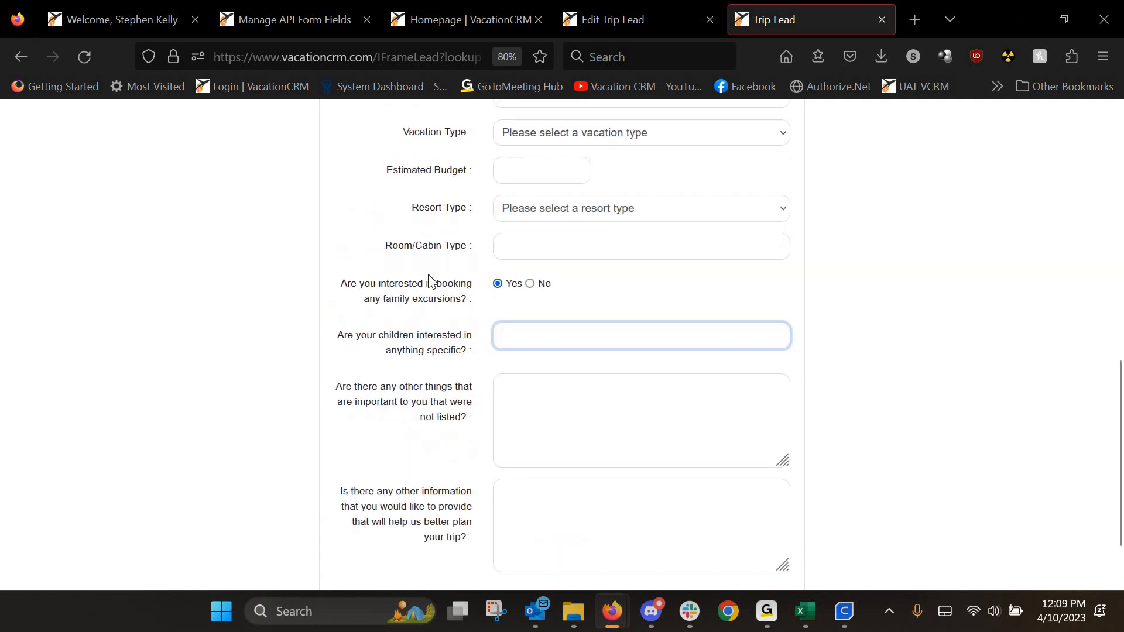
{"action": "scroll", "coordinate": [430, 282], "scroll_direction": "up", "scroll_amount": 3}
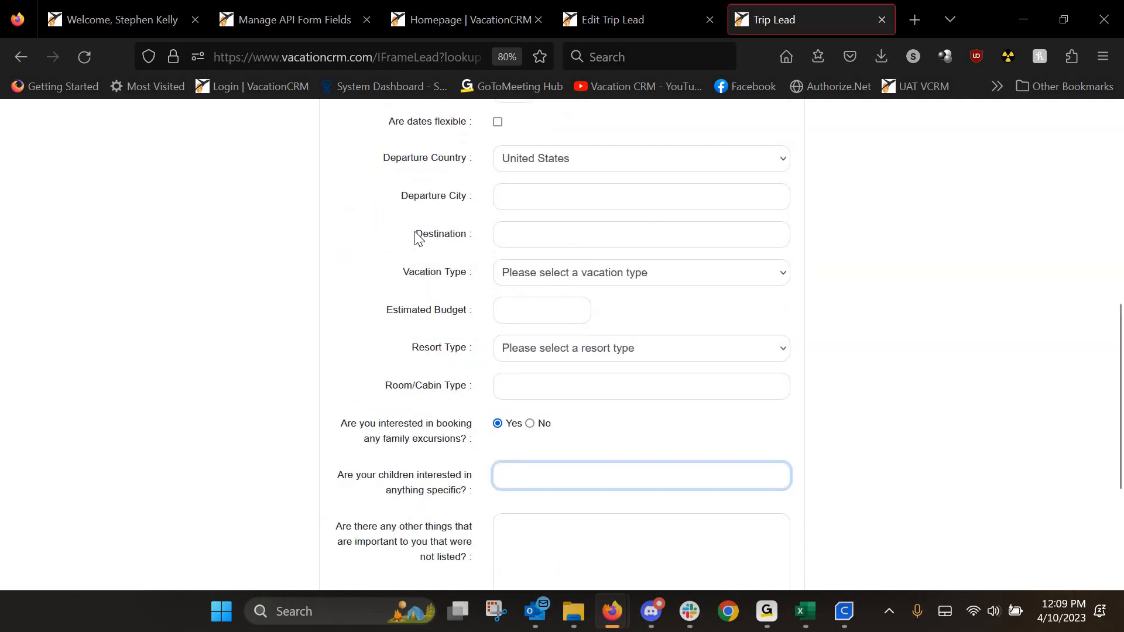
Step: Switch to the Web Lead Request trip lead, enlarge its Notes box and highlight the web form template name
{"action": "left_click", "coordinate": [618, 19]}
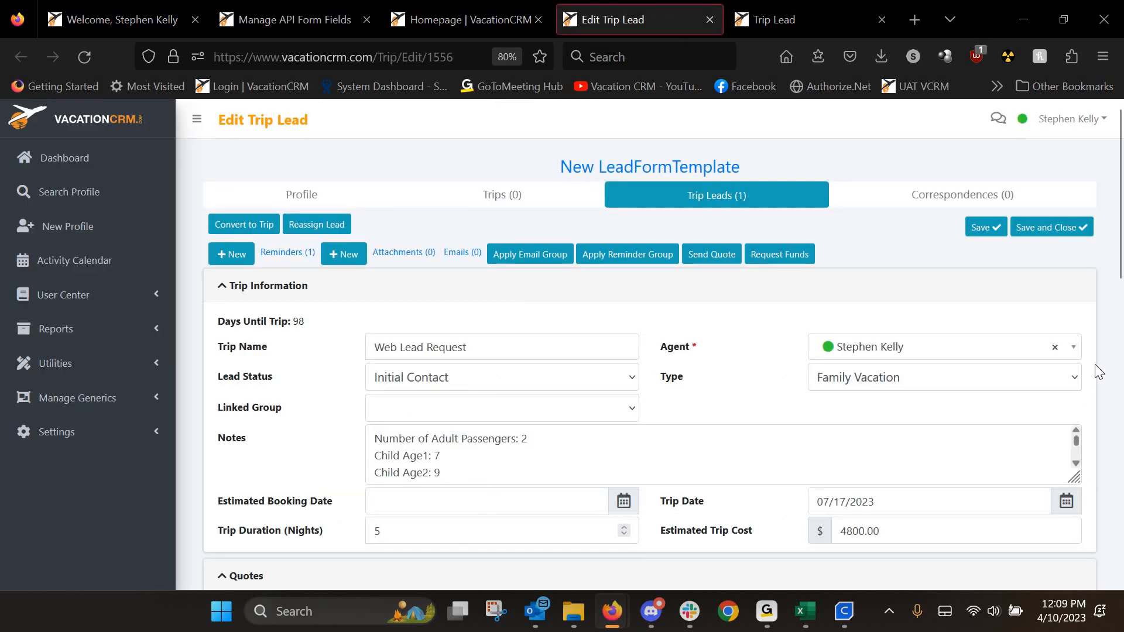
{"action": "scroll", "coordinate": [1098, 357], "scroll_direction": "down", "scroll_amount": 3}
{"action": "left_click_drag", "start_coordinate": [1076, 330], "coordinate": [1074, 471]}
{"action": "left_click_drag", "start_coordinate": [385, 450], "coordinate": [683, 451]}
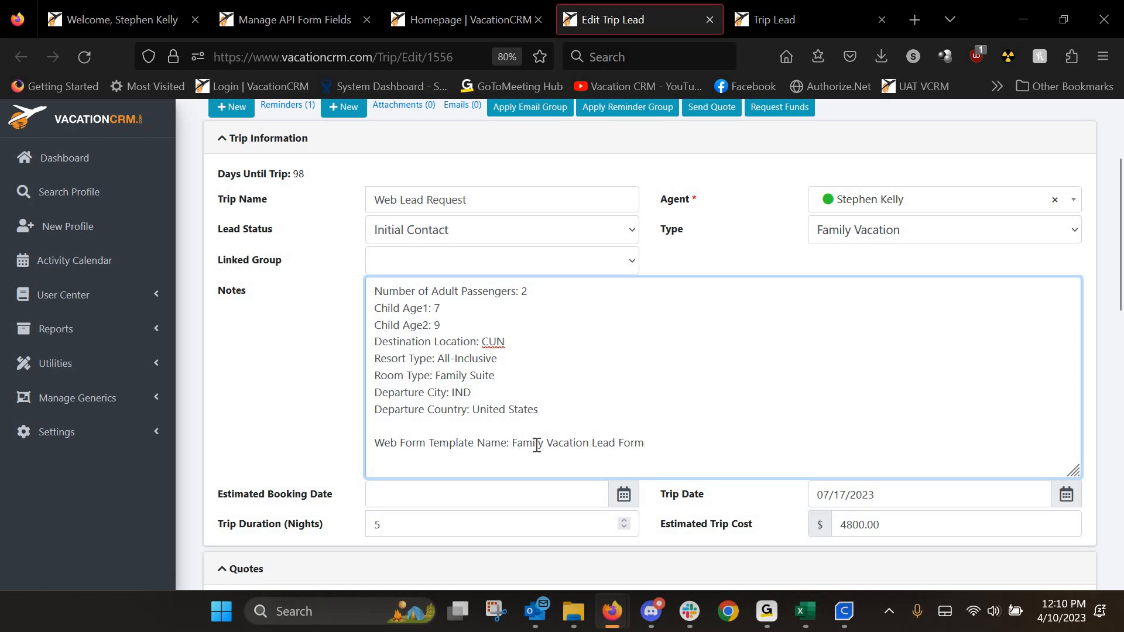
{"action": "left_click_drag", "start_coordinate": [513, 444], "coordinate": [659, 446]}
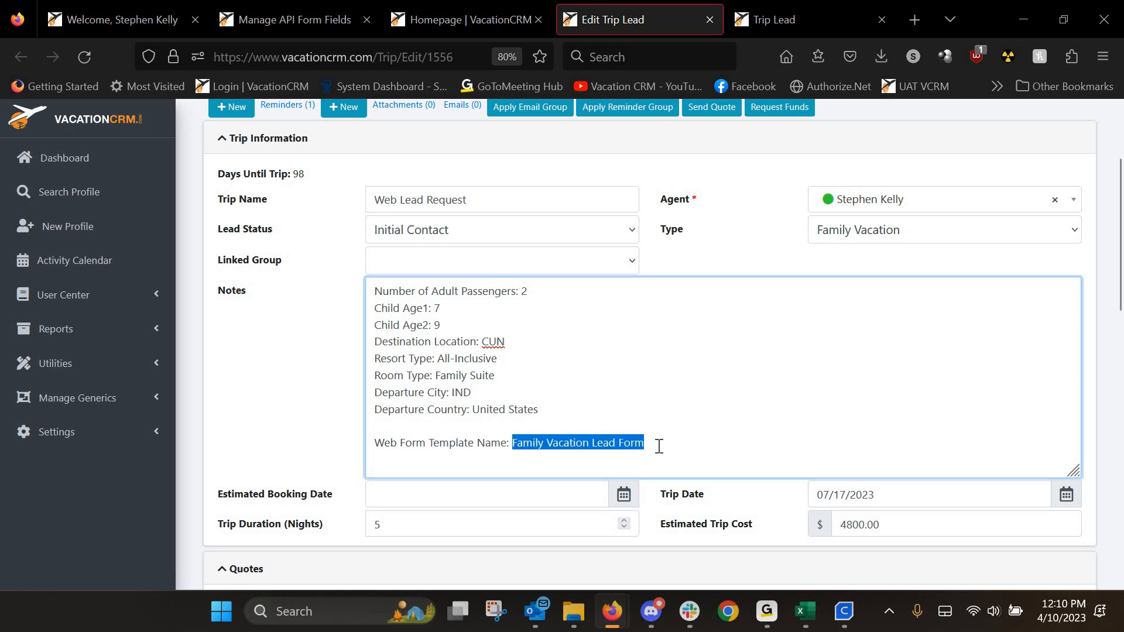
{"action": "left_click", "coordinate": [610, 455]}
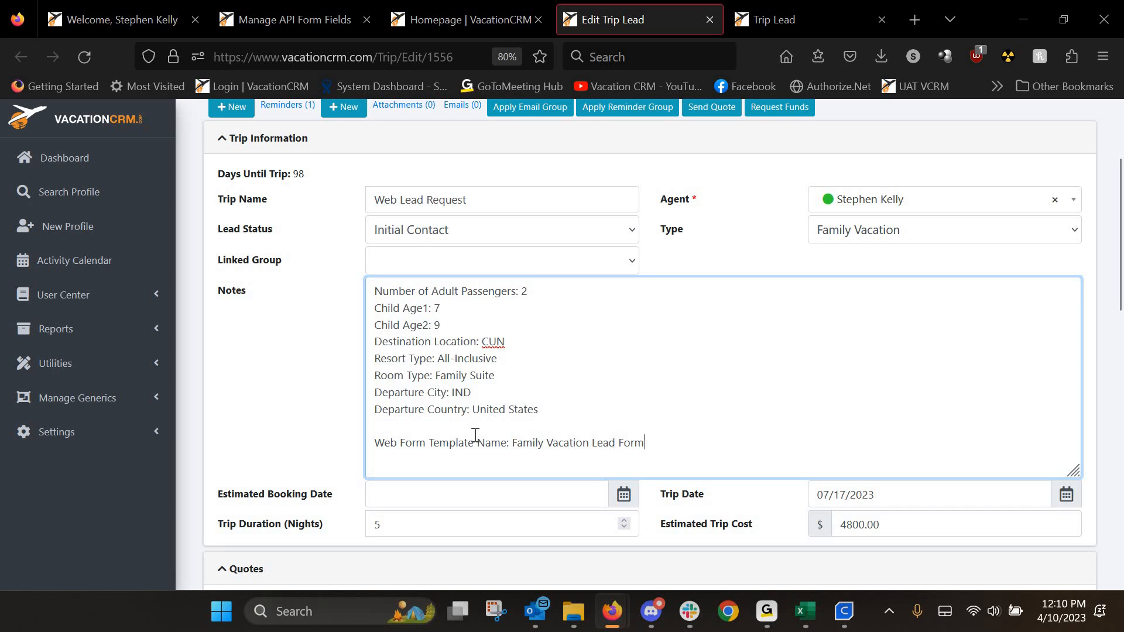
{"action": "left_click", "coordinate": [513, 443]}
{"action": "key", "text": "ctrl+shift+Right"}
{"action": "key", "text": "ctrl+shift+Right"}
{"action": "key", "text": "ctrl+shift+Right"}
{"action": "key", "text": "ctrl+shift+Right"}
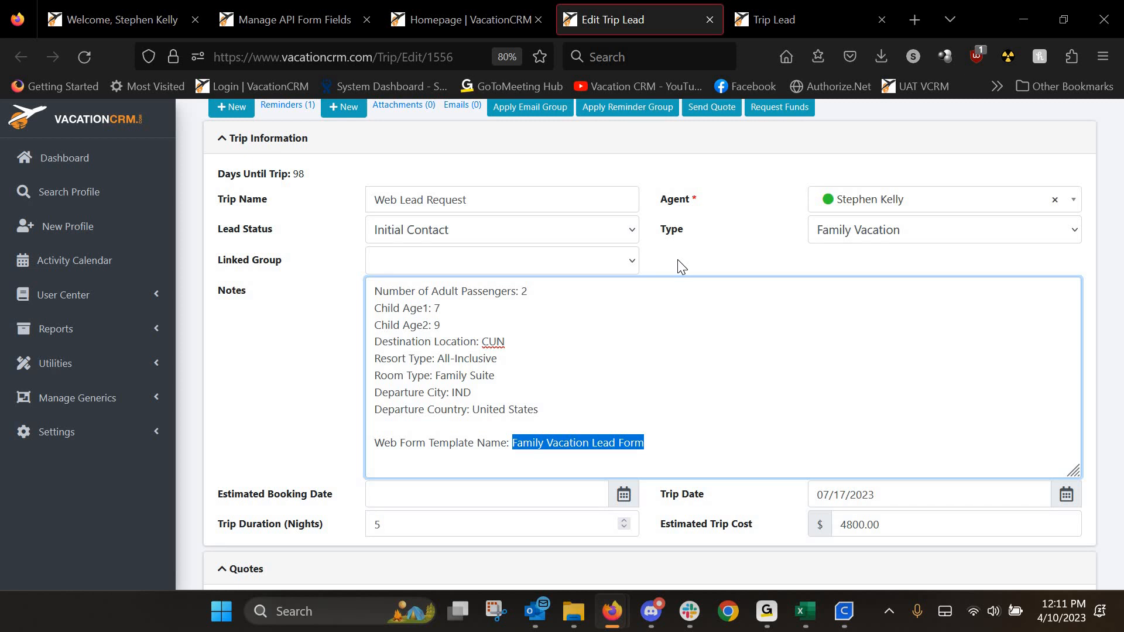
Step: Return to the dashboard, open the user-level API forms management page in a new browser tab and switch to that tab
{"action": "left_click", "coordinate": [100, 3]}
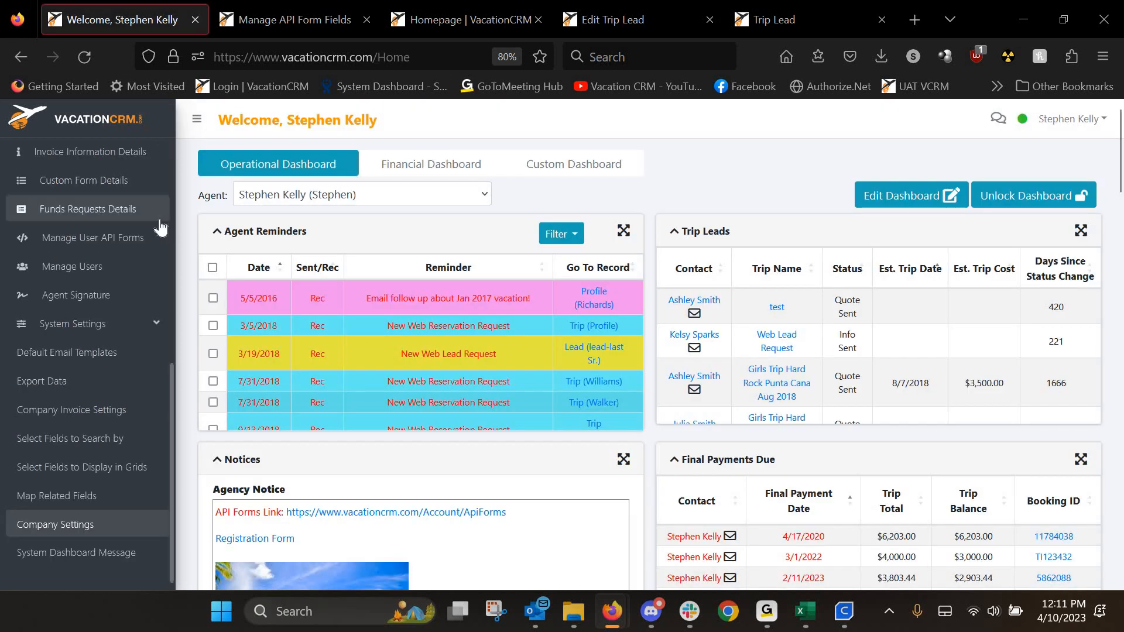
{"action": "left_click", "coordinate": [88, 324]}
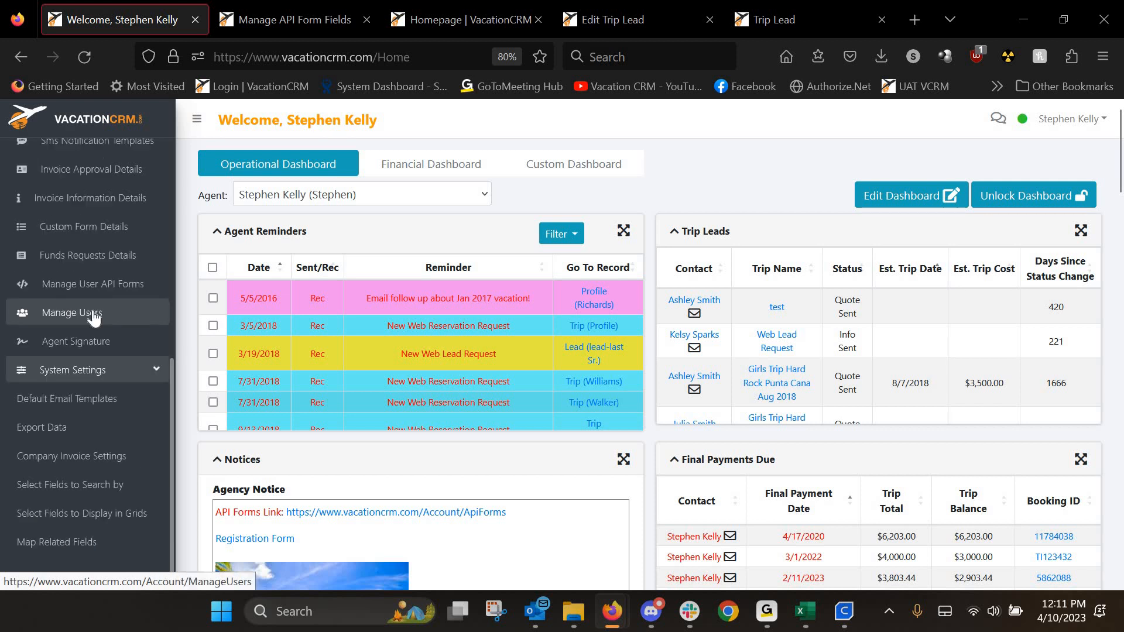
{"action": "left_click", "coordinate": [93, 218]}
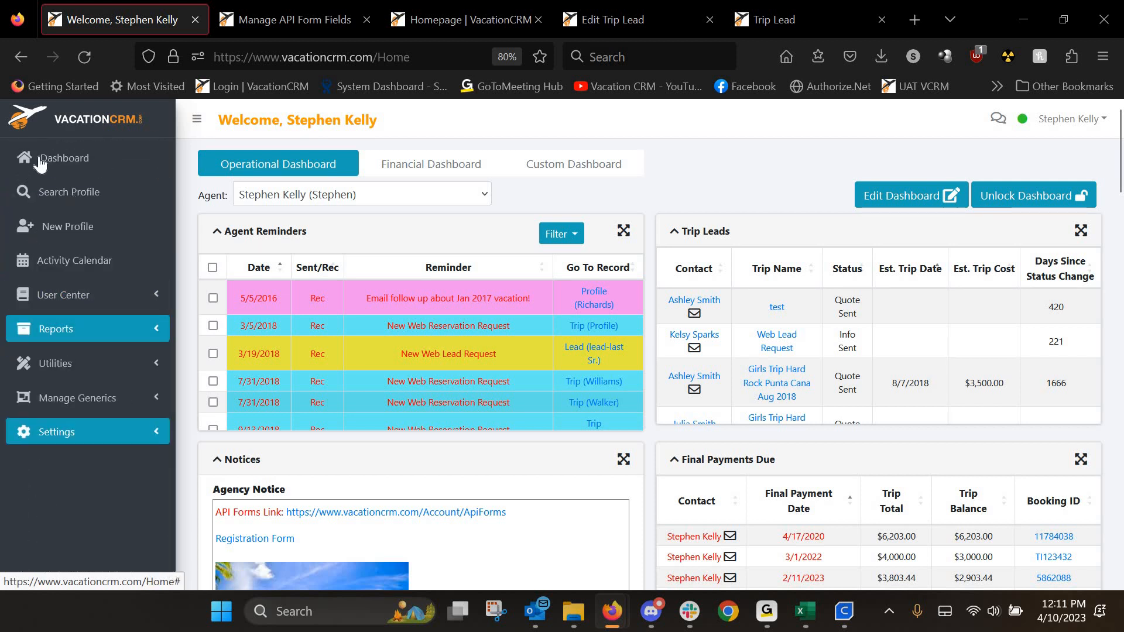
{"action": "left_click", "coordinate": [81, 433]}
{"action": "scroll", "coordinate": [84, 462], "scroll_direction": "down", "scroll_amount": 3}
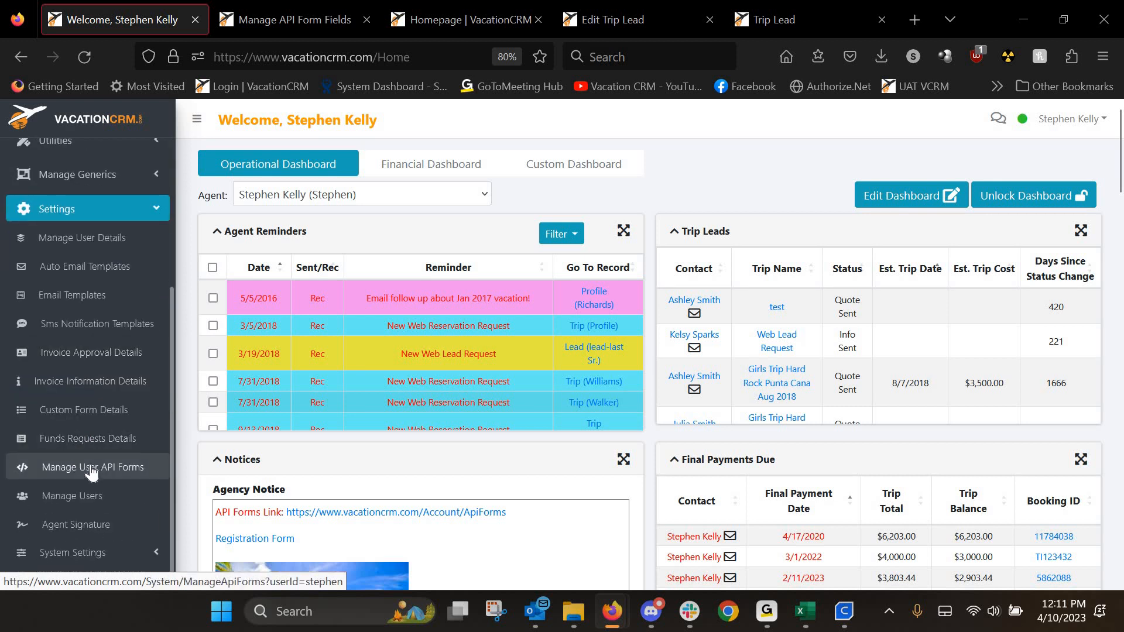
{"action": "middle_click", "coordinate": [87, 469]}
{"action": "left_click", "coordinate": [243, 22]}
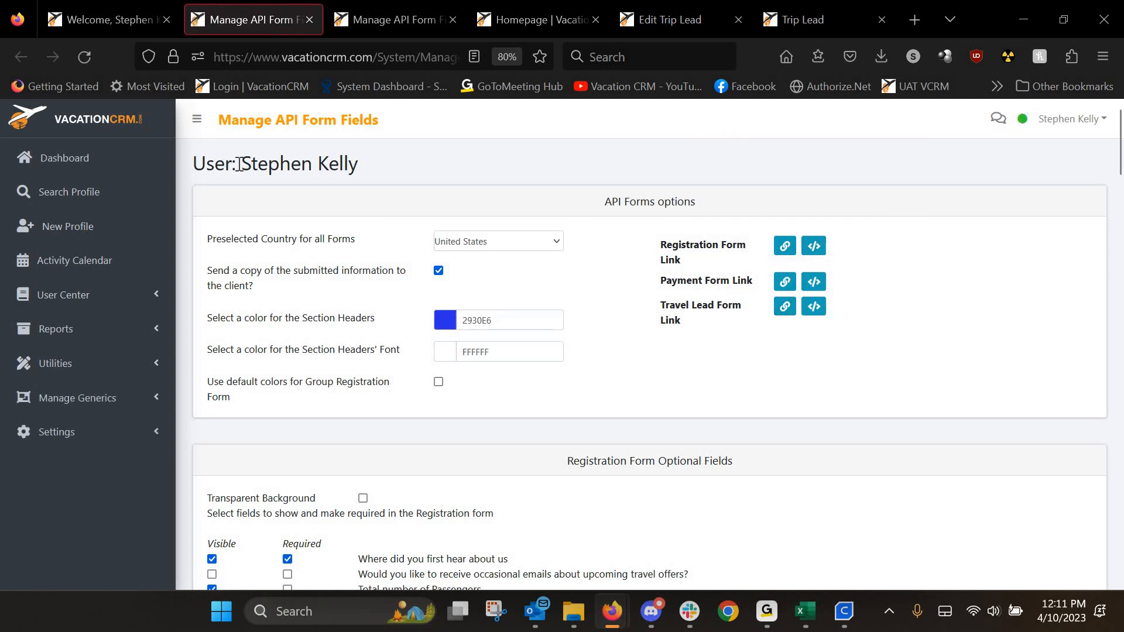
Step: Highlight the user's name on the API form fields page and inspect the Registration Form's direct link and embed code
{"action": "triple_click", "coordinate": [394, 147]}
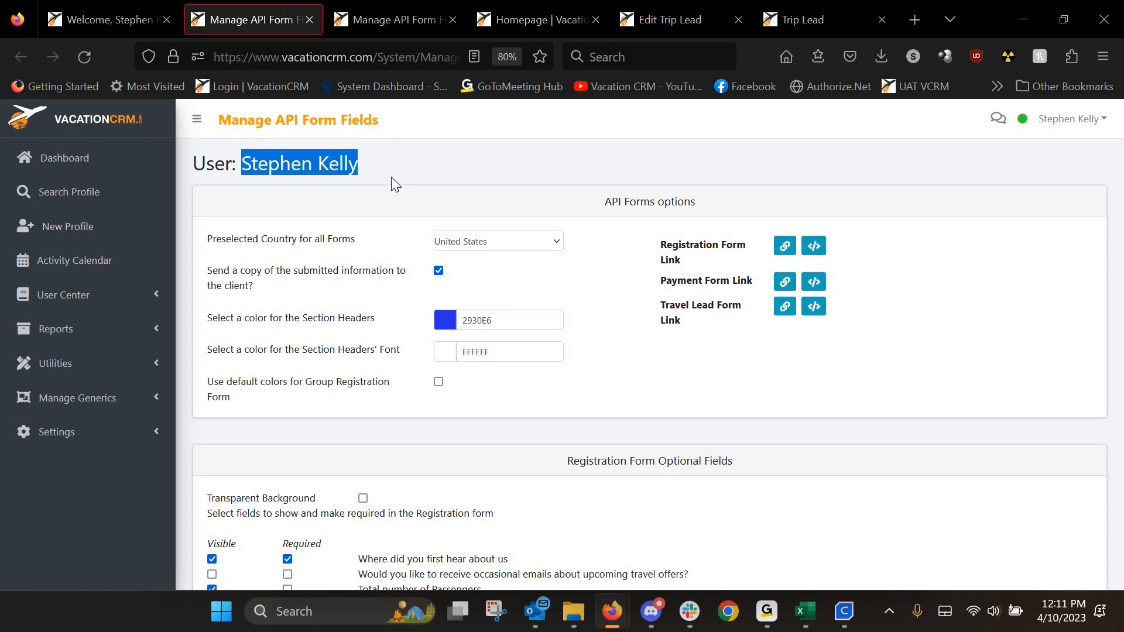
{"action": "left_click", "coordinate": [389, 166]}
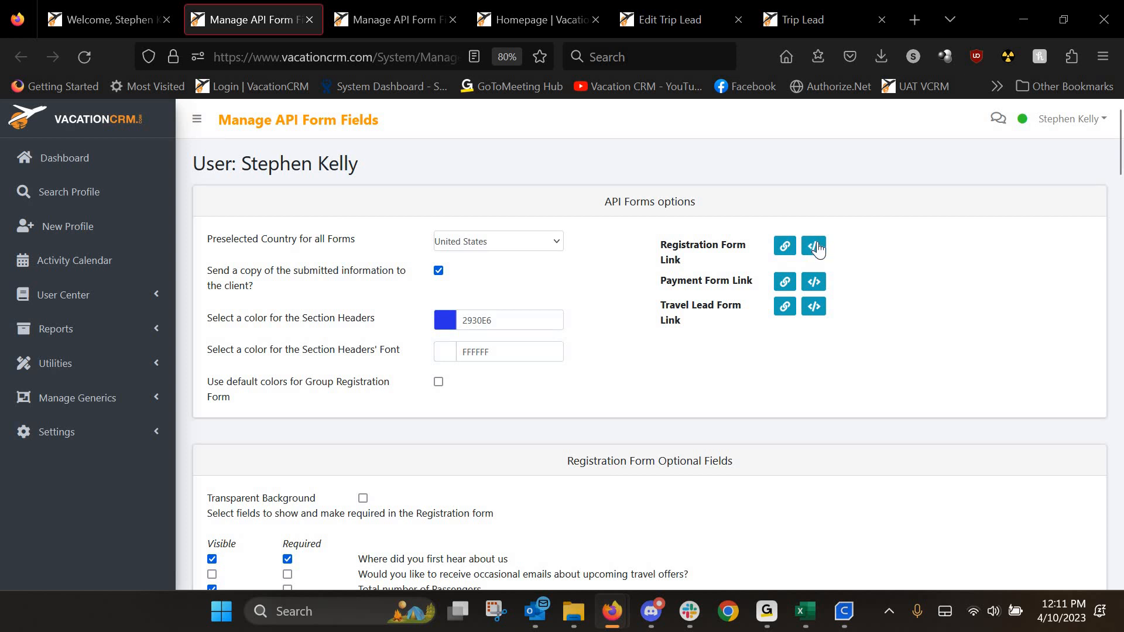
{"action": "mouse_move", "coordinate": [817, 254]}
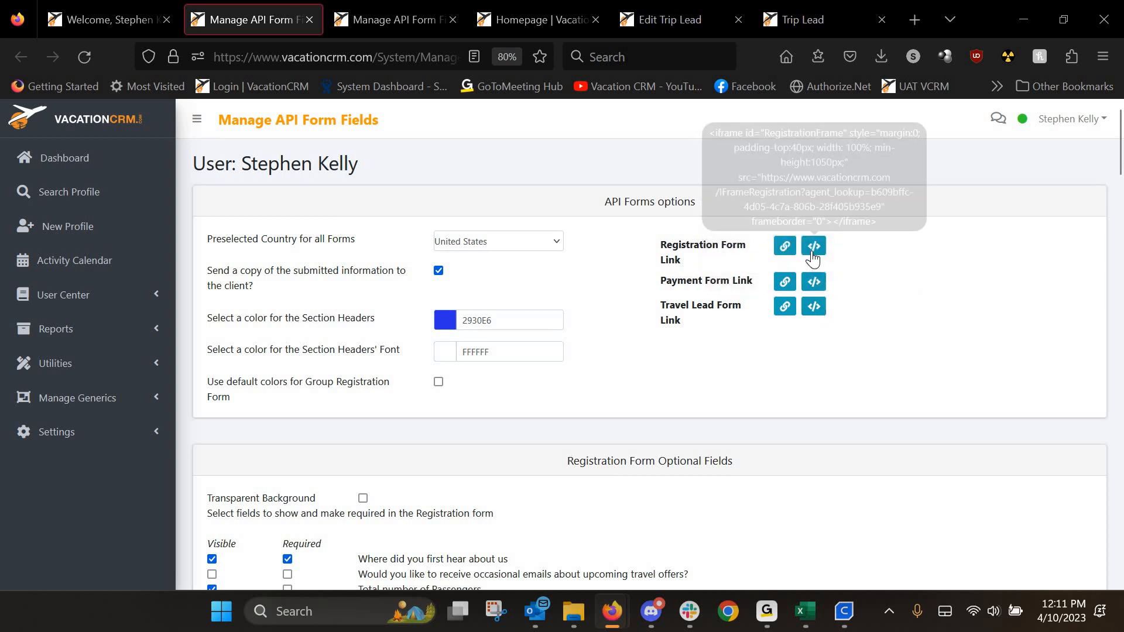
{"action": "mouse_move", "coordinate": [814, 293]}
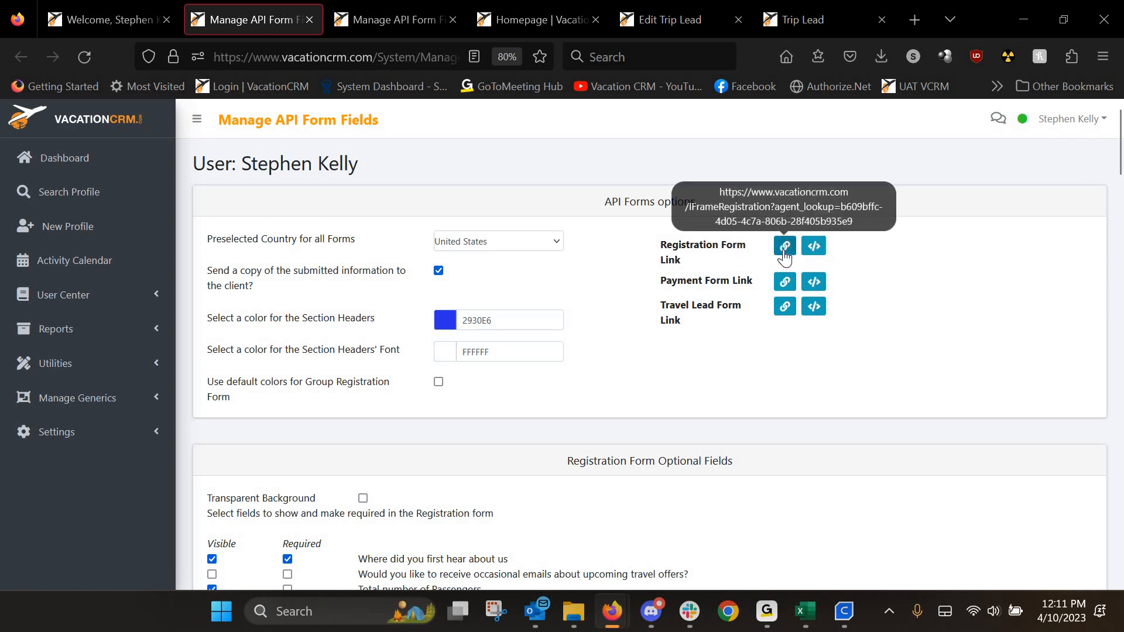
{"action": "left_click", "coordinate": [814, 249]}
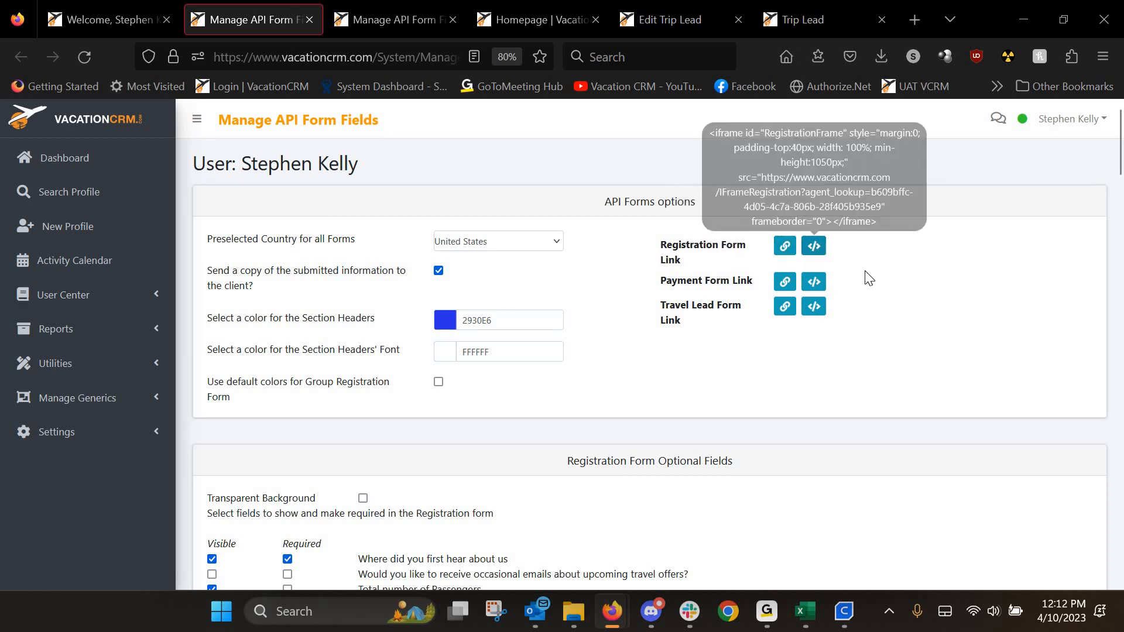
Step: Open the user's trip lead form template list, check the Family Vacation Lead Form entry and close the list
{"action": "scroll", "coordinate": [947, 322], "scroll_direction": "down", "scroll_amount": 20}
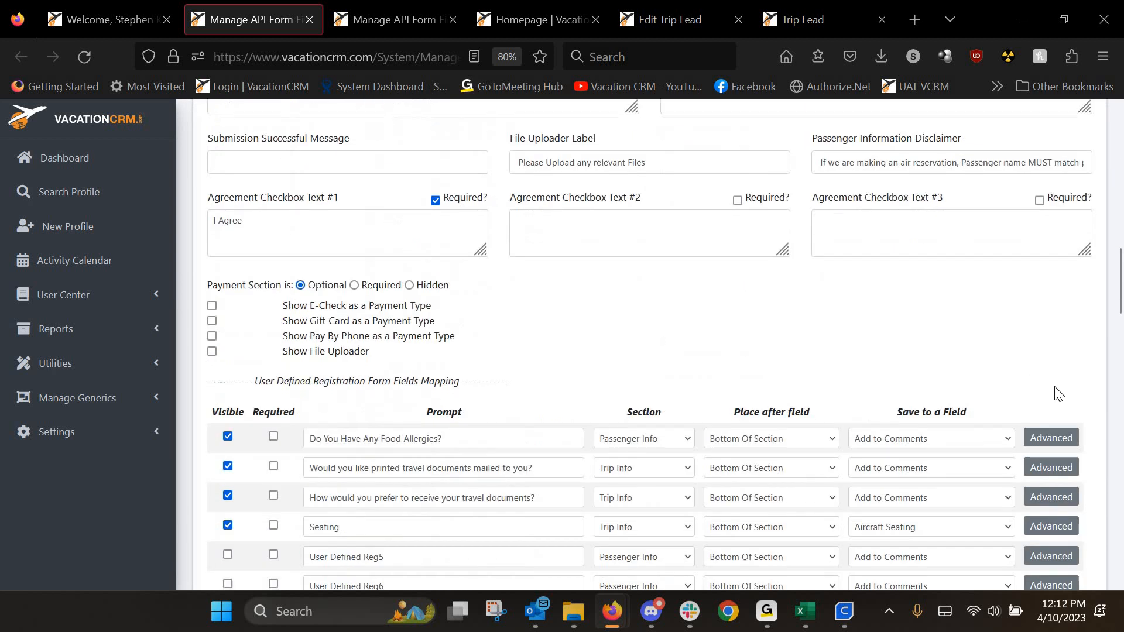
{"action": "scroll", "coordinate": [1070, 410], "scroll_direction": "down", "scroll_amount": 10}
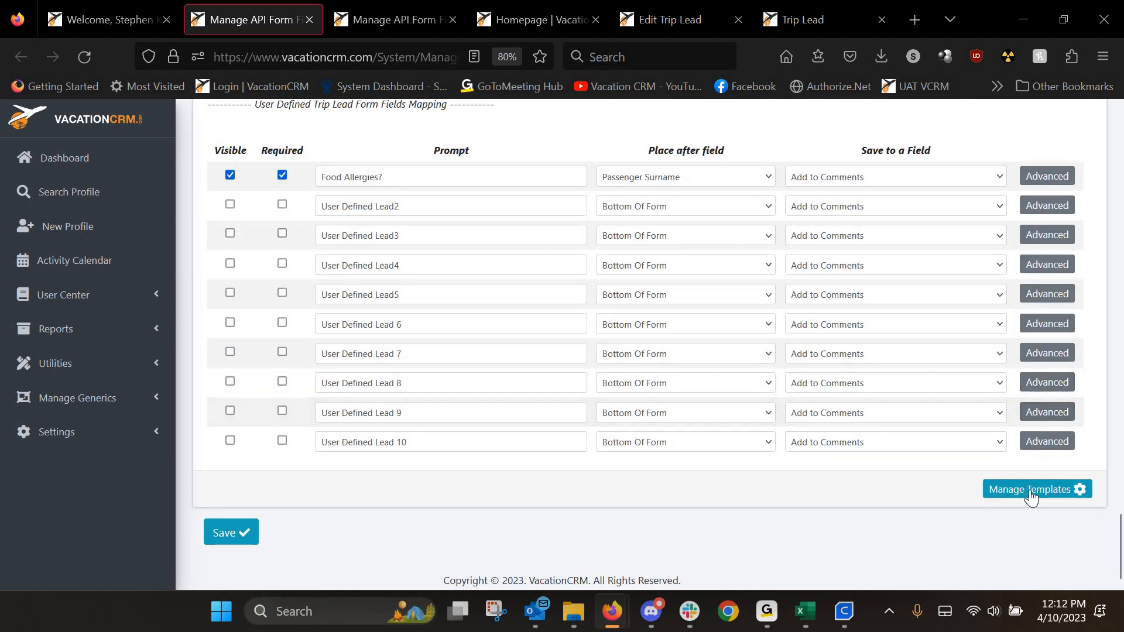
{"action": "left_click", "coordinate": [1031, 491]}
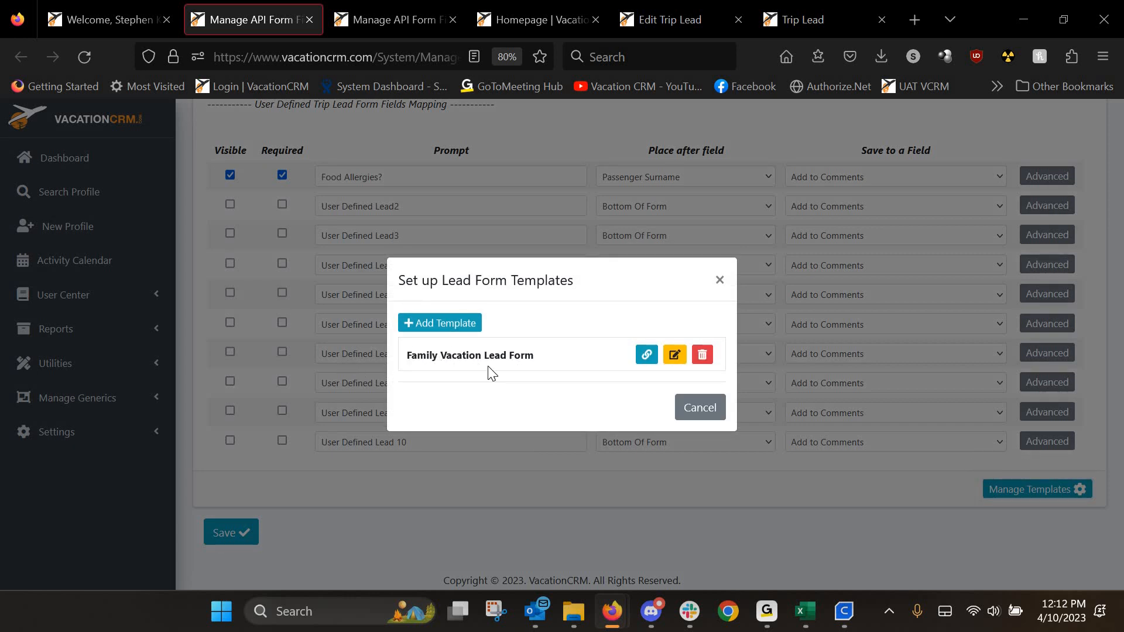
{"action": "left_click_drag", "start_coordinate": [410, 359], "coordinate": [551, 367]}
{"action": "left_click", "coordinate": [757, 500]}
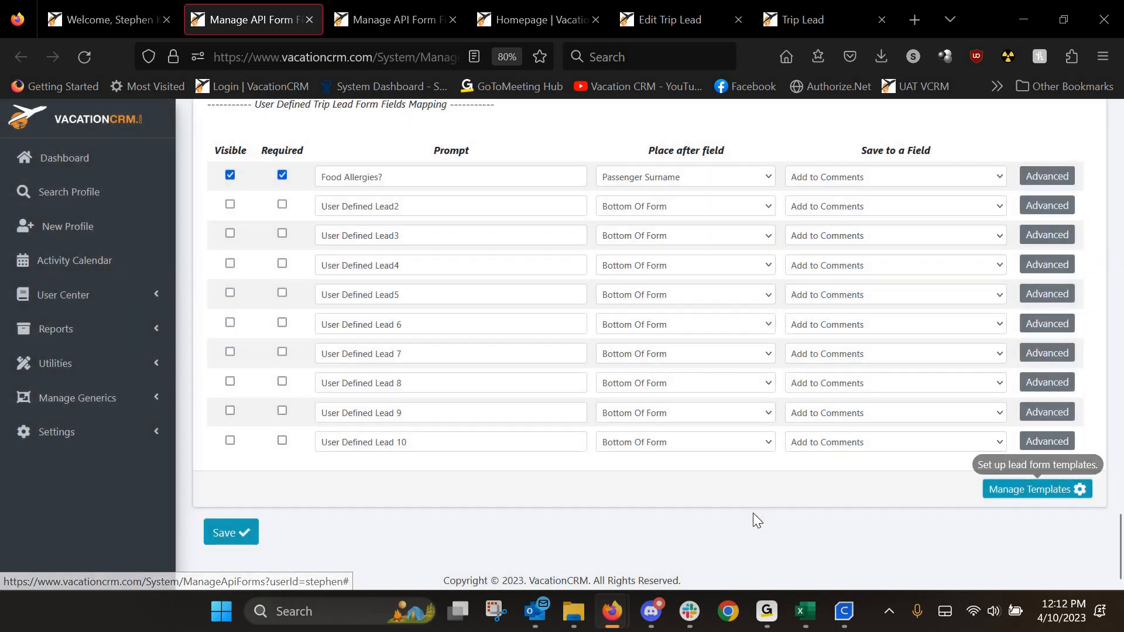